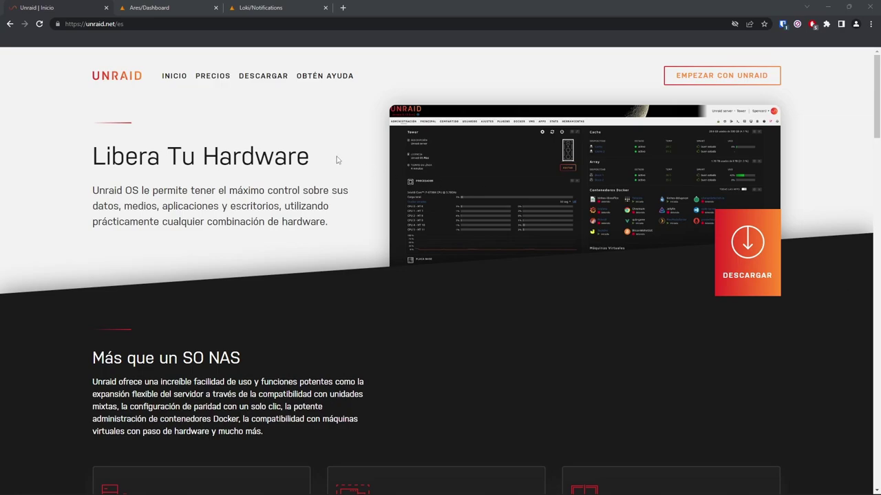
Switch to the Loki server's web interface and open its notification settings from the user preferences
{"action": "left_click", "coordinate": [254, 15]}
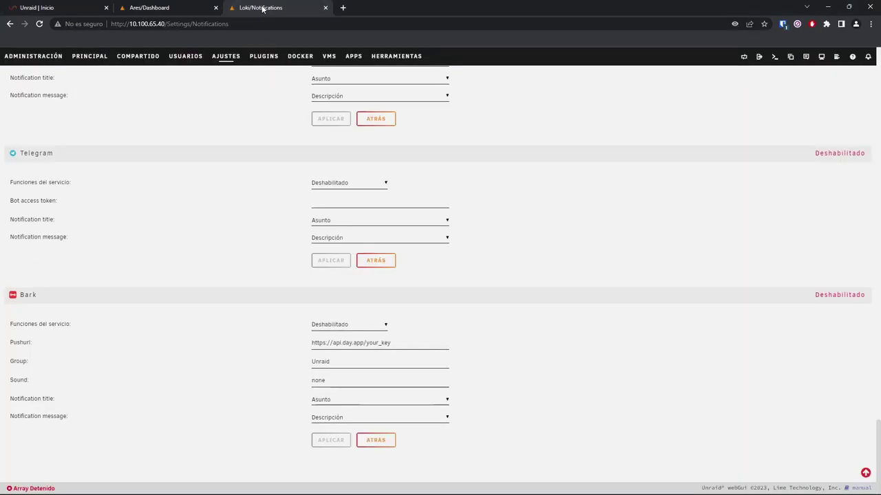
{"action": "scroll", "coordinate": [273, 165], "scroll_direction": "up", "scroll_amount": 4}
{"action": "left_click", "coordinate": [55, 55]}
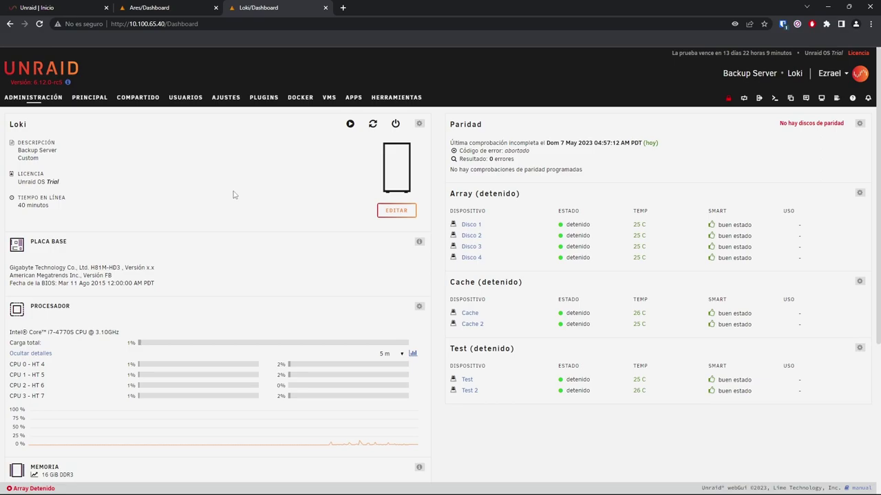
{"action": "left_click", "coordinate": [226, 98]}
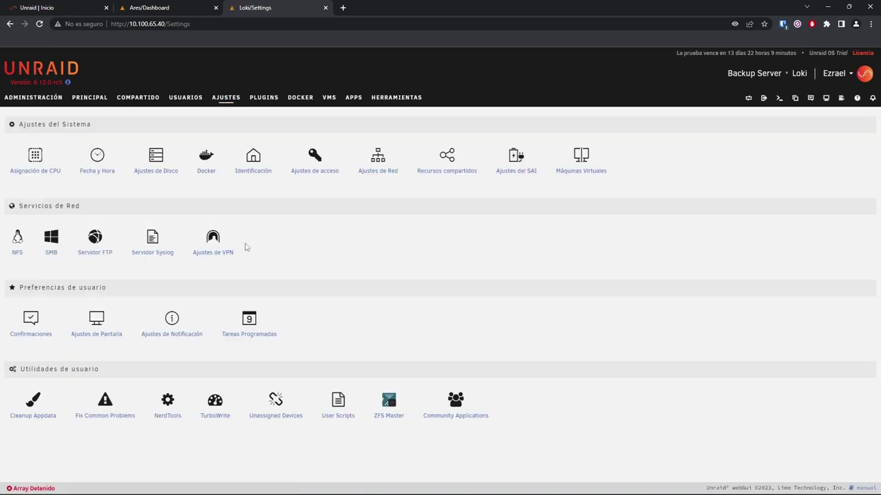
{"action": "left_click_drag", "start_coordinate": [69, 287], "coordinate": [124, 289]}
{"action": "left_click", "coordinate": [174, 322]}
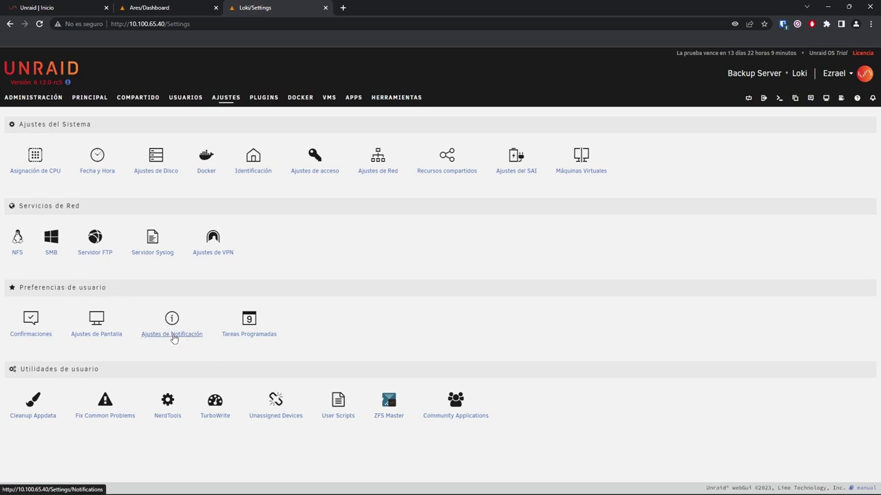
{"action": "left_click", "coordinate": [173, 335]}
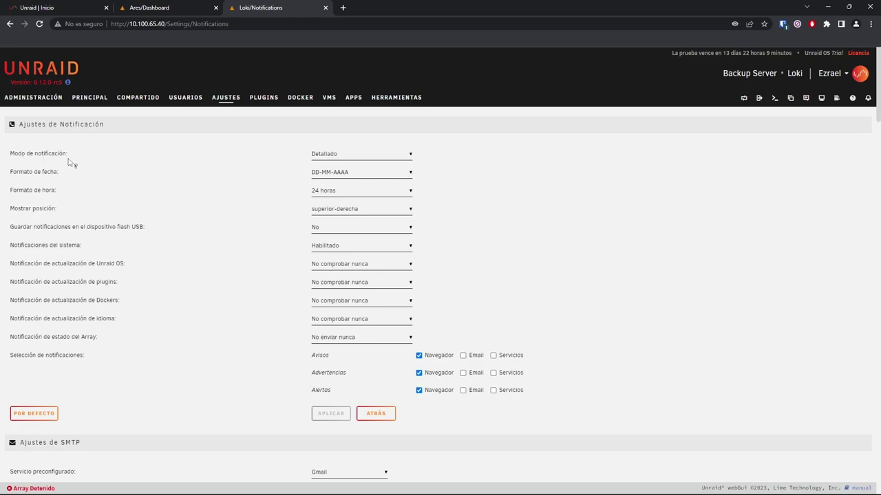
Review the choices for notification mode and display position, keeping Detallado and superior-derecha
{"action": "left_click", "coordinate": [350, 157]}
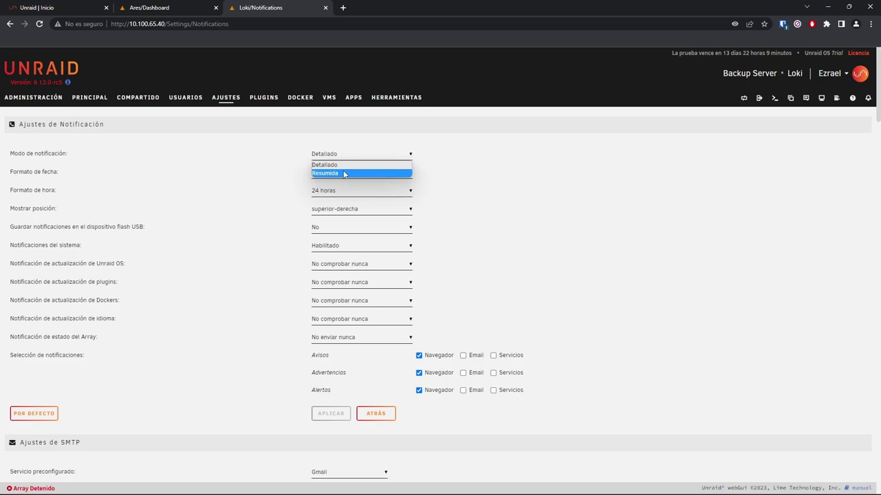
{"action": "left_click", "coordinate": [344, 166]}
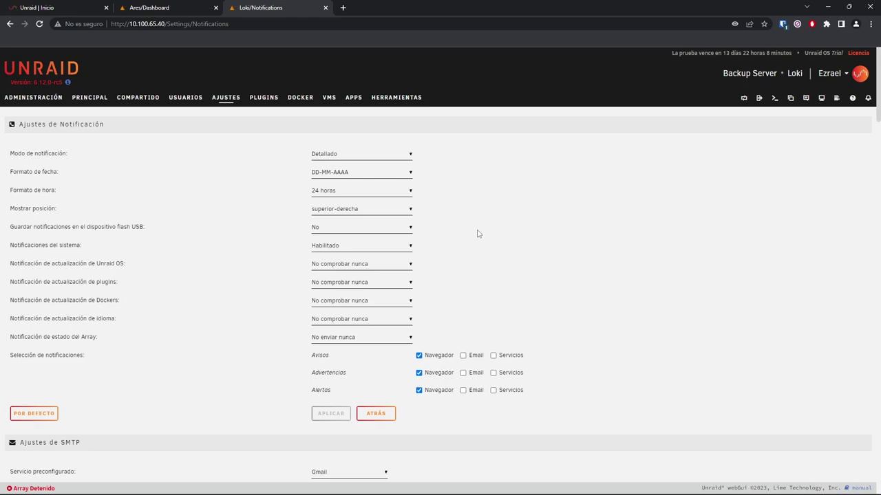
{"action": "left_click", "coordinate": [332, 209]}
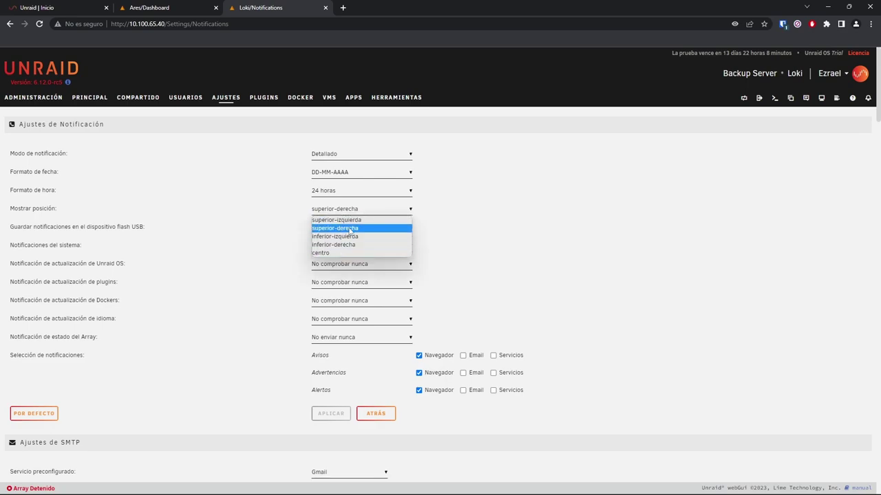
{"action": "left_click", "coordinate": [573, 230]}
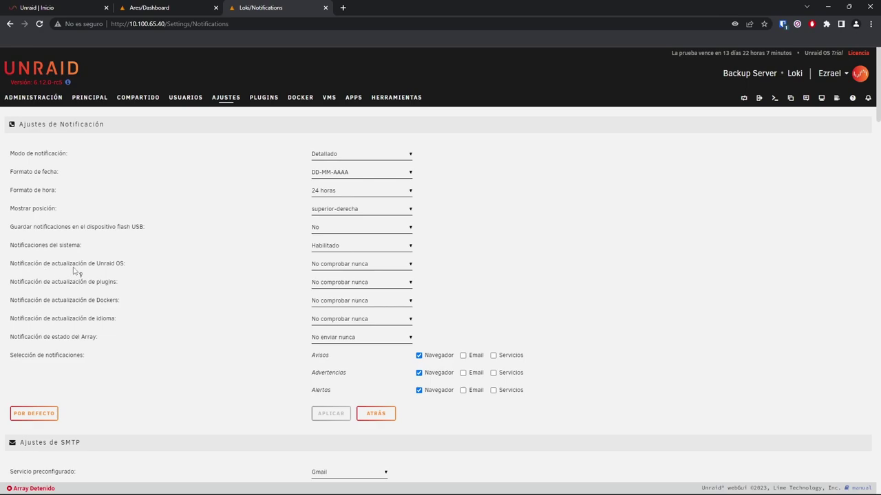
Set Unraid OS update notifications to check once a week and plugin update notifications to check once a day
{"action": "left_click", "coordinate": [355, 269]}
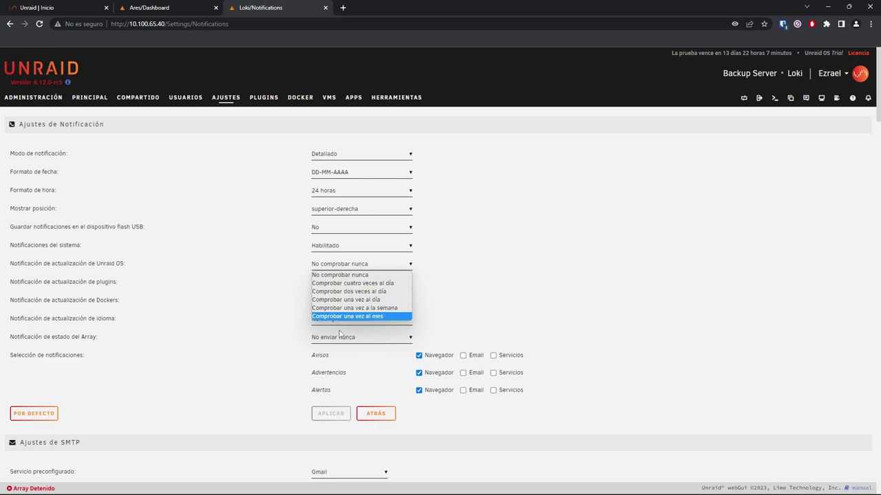
{"action": "left_click", "coordinate": [352, 309]}
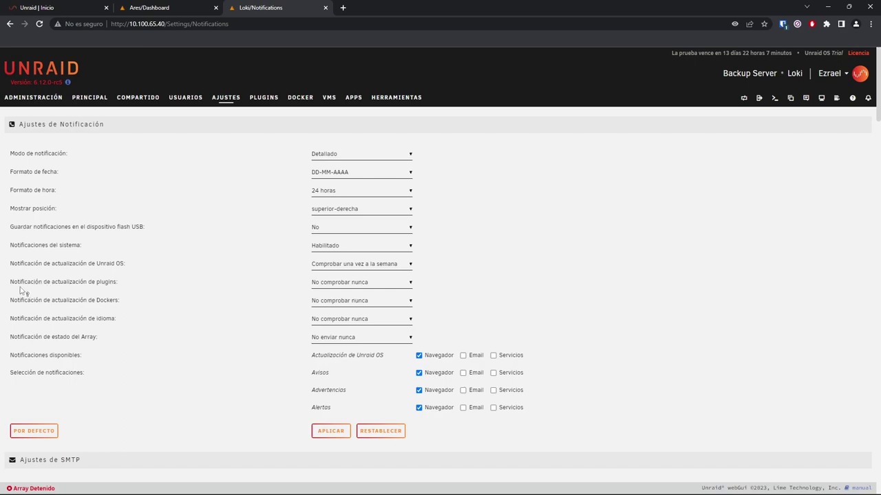
{"action": "left_click", "coordinate": [348, 283]}
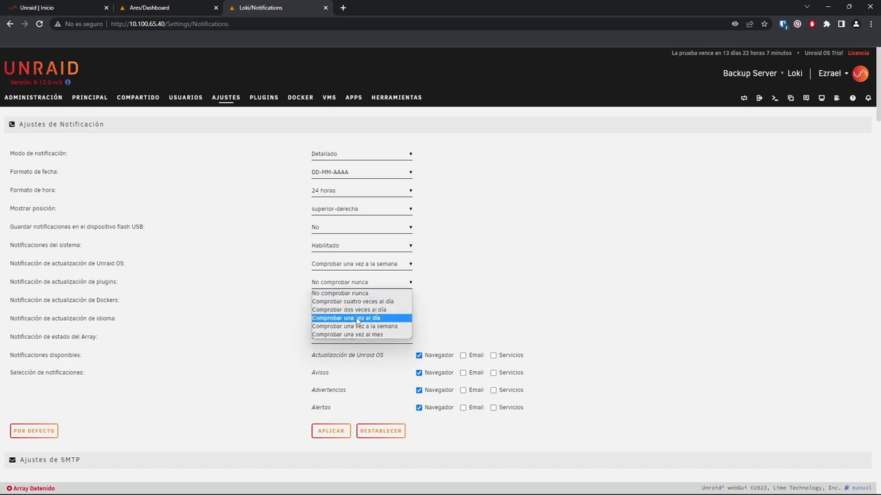
{"action": "left_click", "coordinate": [354, 318]}
Set the Docker update notification to check once a day (Comprobar una vez al día)
{"action": "left_click_drag", "start_coordinate": [35, 305], "coordinate": [119, 303]}
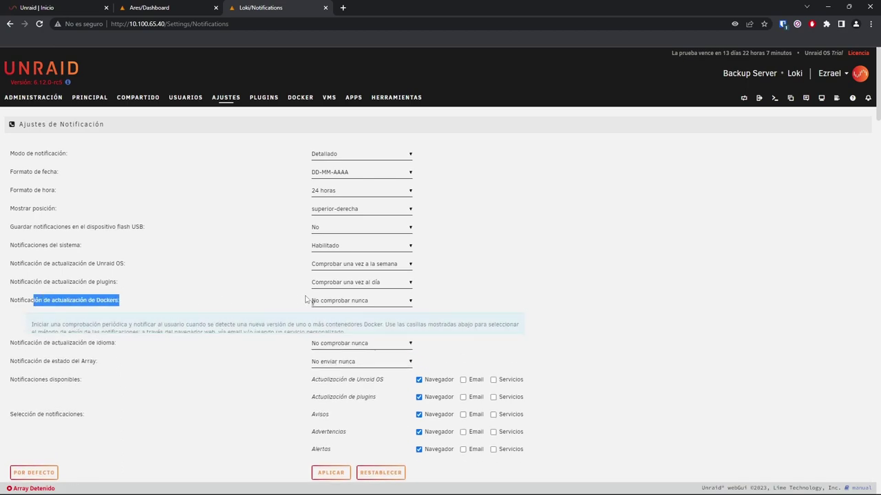
{"action": "left_click", "coordinate": [358, 301]}
{"action": "left_click", "coordinate": [353, 337]}
{"action": "left_click", "coordinate": [87, 303]}
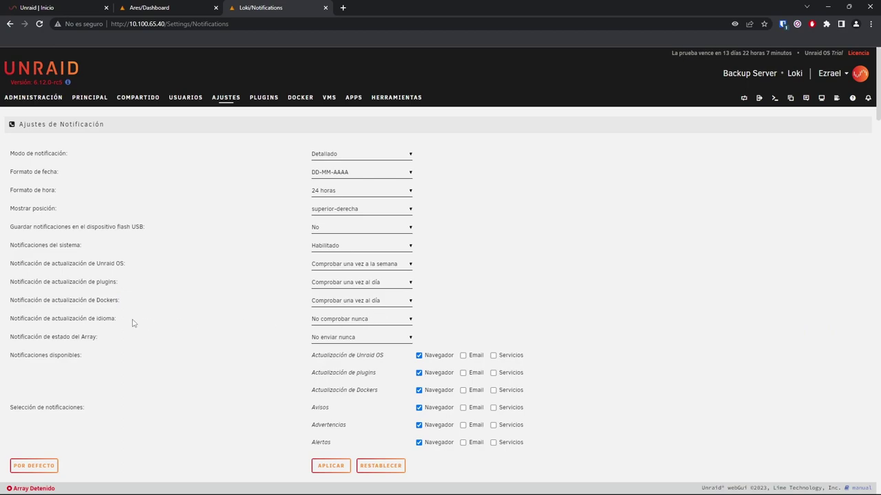
Set the language update notification to check once a week and the array status notification to send once a week
{"action": "left_click", "coordinate": [345, 321]}
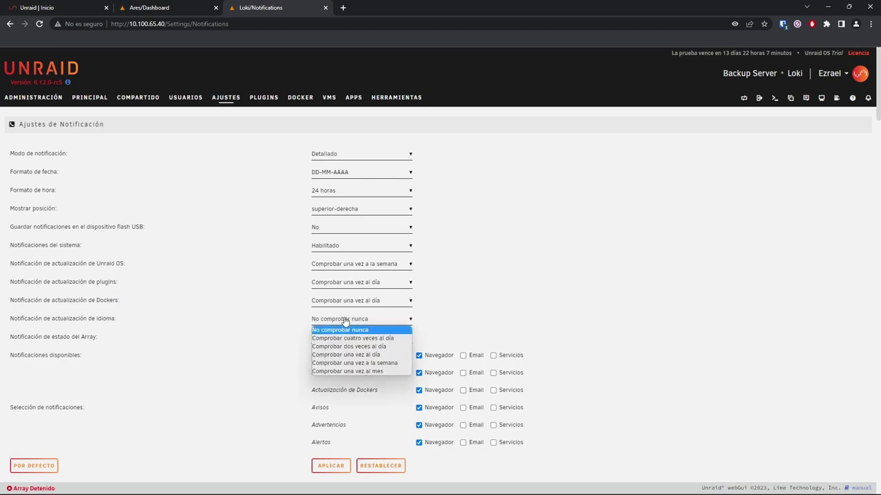
{"action": "left_click", "coordinate": [360, 364]}
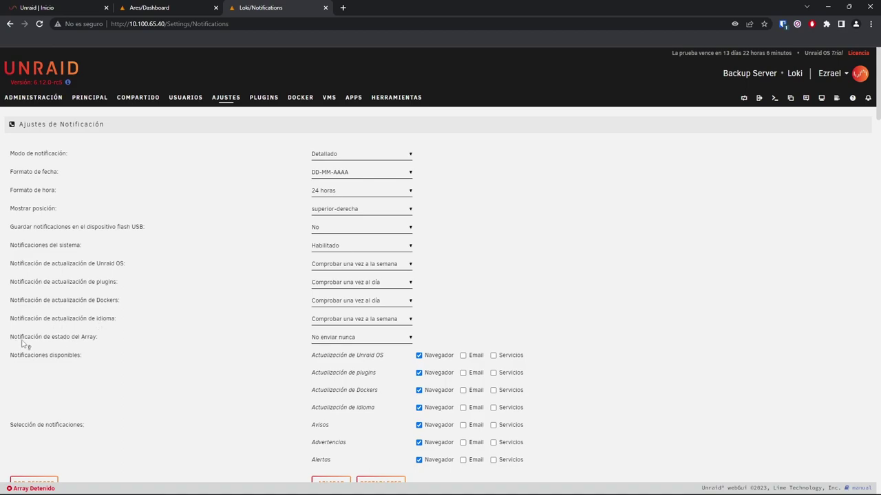
{"action": "left_click", "coordinate": [342, 340]}
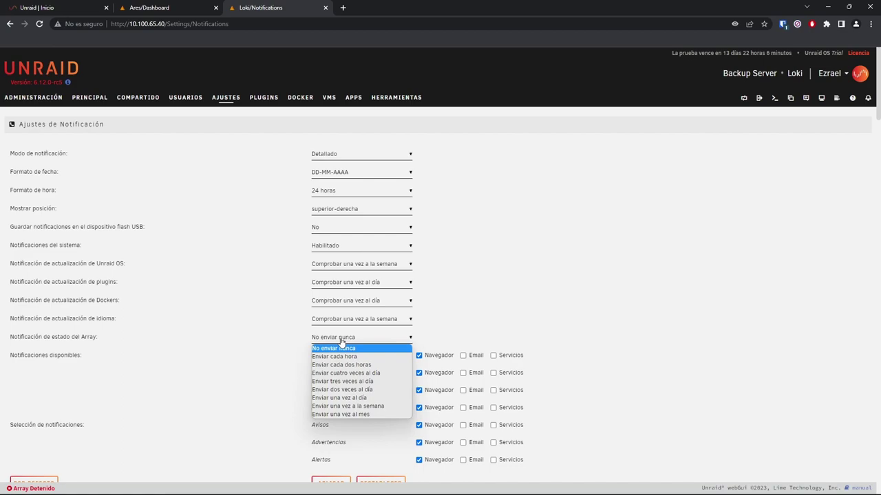
{"action": "left_click", "coordinate": [348, 408]}
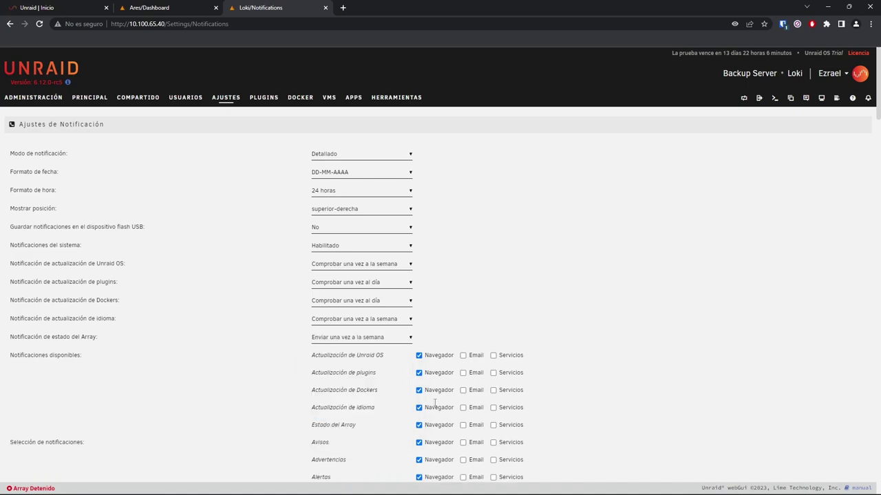
Disable Navegador delivery for the Unraid OS, plugin, Docker and language update notifications and for Estado del Array
{"action": "scroll", "coordinate": [161, 352], "scroll_direction": "down", "scroll_amount": 2}
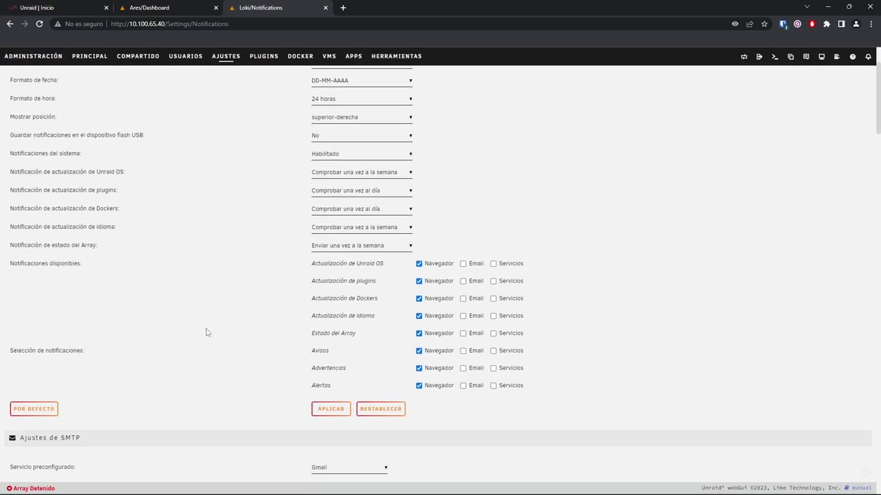
{"action": "scroll", "coordinate": [206, 332], "scroll_direction": "up", "scroll_amount": 2}
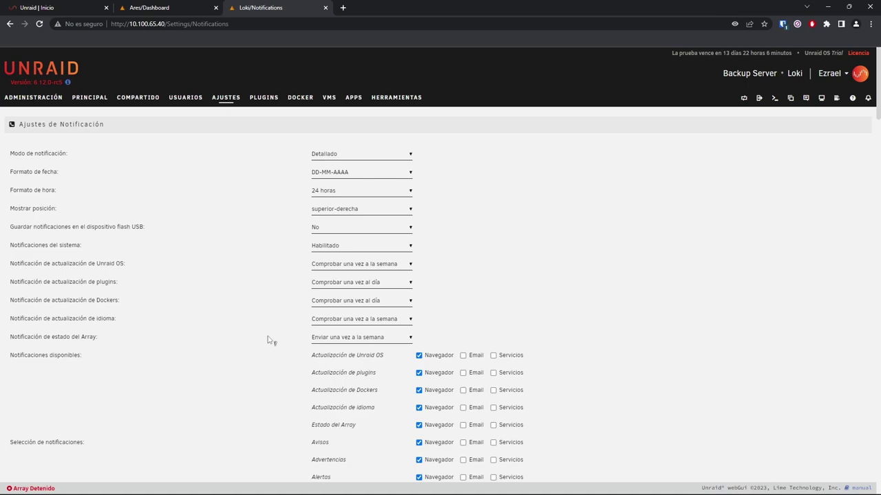
{"action": "scroll", "coordinate": [268, 340], "scroll_direction": "down", "scroll_amount": 1}
{"action": "scroll", "coordinate": [268, 340], "scroll_direction": "down", "scroll_amount": 1}
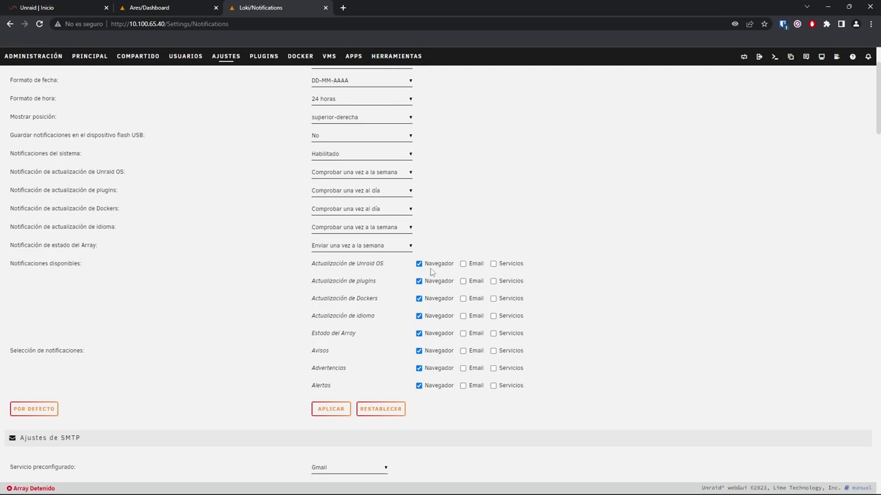
{"action": "scroll", "coordinate": [433, 278], "scroll_direction": "up", "scroll_amount": 2}
{"action": "scroll", "coordinate": [435, 293], "scroll_direction": "down", "scroll_amount": 2}
{"action": "left_click_drag", "start_coordinate": [425, 264], "coordinate": [456, 264]}
{"action": "left_click", "coordinate": [439, 282]}
{"action": "left_click", "coordinate": [419, 264]}
{"action": "left_click", "coordinate": [419, 282]}
{"action": "left_click", "coordinate": [419, 299]}
{"action": "left_click", "coordinate": [419, 316]}
{"action": "left_click", "coordinate": [419, 334]}
Enable Servicios delivery for all available notifications plus Avisos, Advertencias and Alertas, and apply the notification settings
{"action": "left_click", "coordinate": [493, 264]}
{"action": "left_click", "coordinate": [493, 282]}
{"action": "left_click", "coordinate": [493, 298]}
{"action": "left_click", "coordinate": [494, 316]}
{"action": "left_click", "coordinate": [494, 334]}
{"action": "left_click", "coordinate": [493, 352]}
{"action": "left_click", "coordinate": [493, 369]}
{"action": "left_click", "coordinate": [494, 386]}
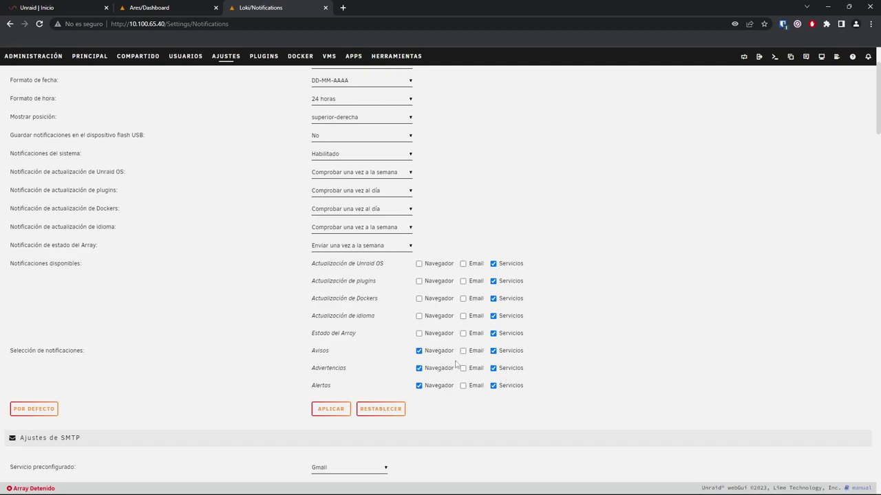
{"action": "left_click", "coordinate": [331, 410]}
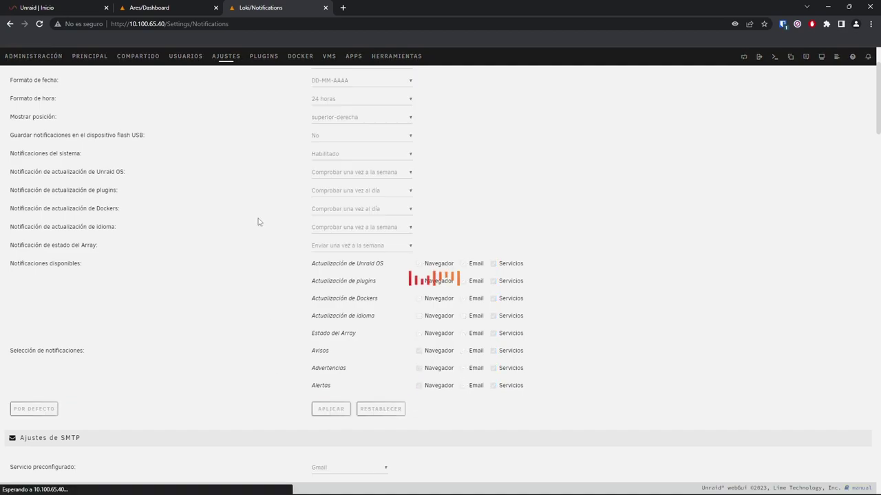
Examine the SMTP settings section and the Email delivery options it relates to
{"action": "scroll", "coordinate": [275, 230], "scroll_direction": "down", "scroll_amount": 3}
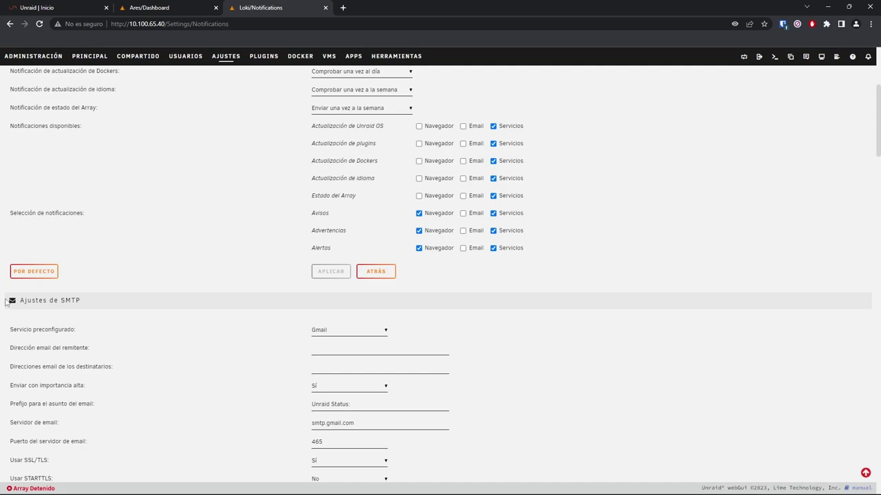
{"action": "scroll", "coordinate": [5, 302], "scroll_direction": "down", "scroll_amount": 3}
{"action": "scroll", "coordinate": [10, 292], "scroll_direction": "up", "scroll_amount": 1}
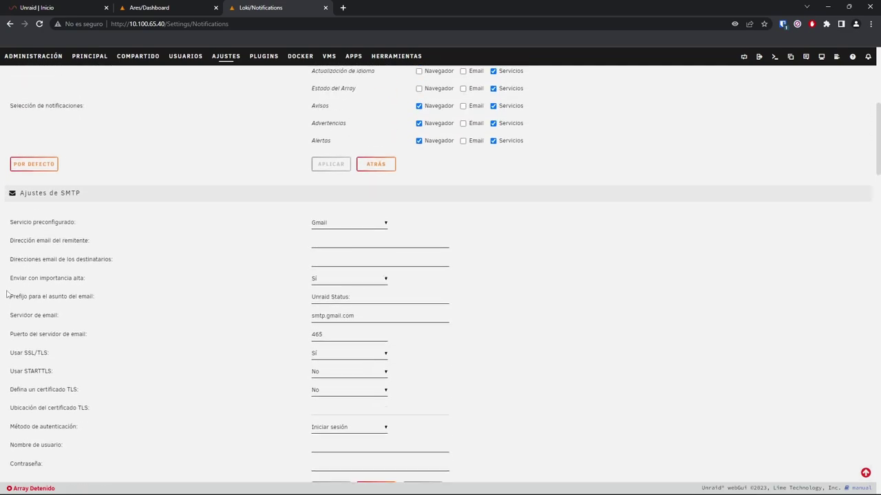
{"action": "scroll", "coordinate": [147, 250], "scroll_direction": "up", "scroll_amount": 2}
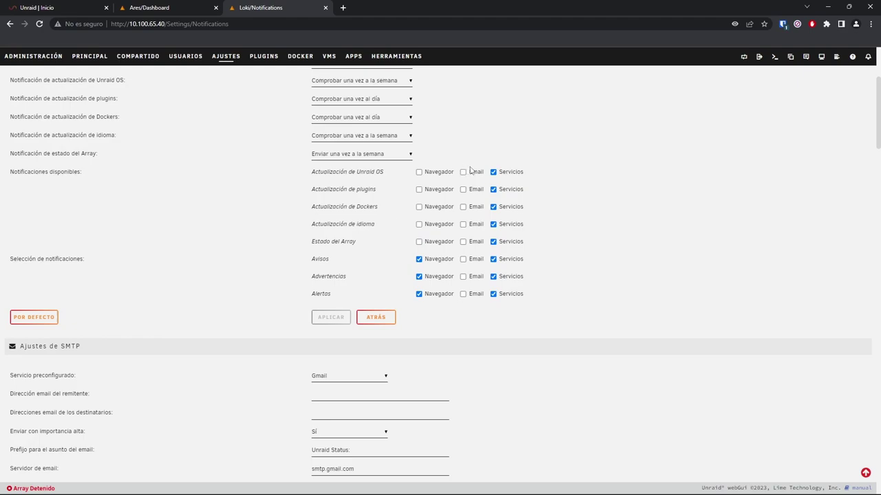
{"action": "scroll", "coordinate": [422, 312], "scroll_direction": "down", "scroll_amount": 2}
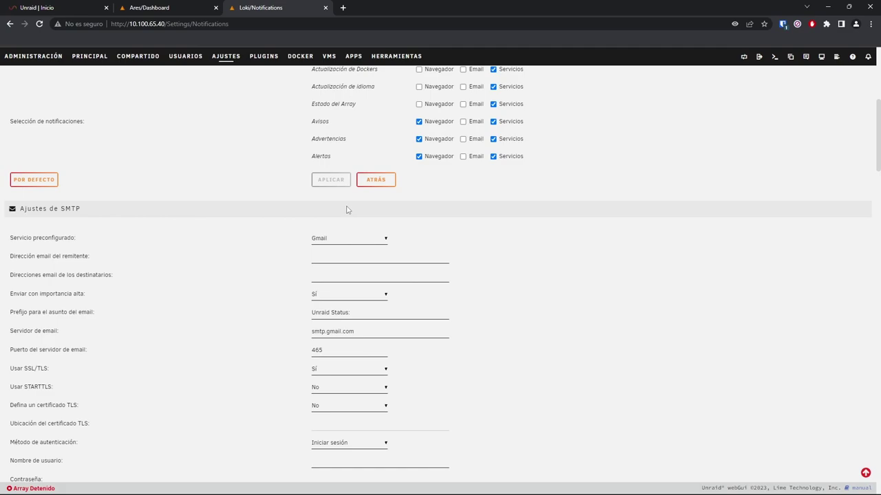
Examine the notification services section, comparing the supported services from Boxcar and Discord through to Telegram and Bark
{"action": "scroll", "coordinate": [348, 210], "scroll_direction": "down", "scroll_amount": 4}
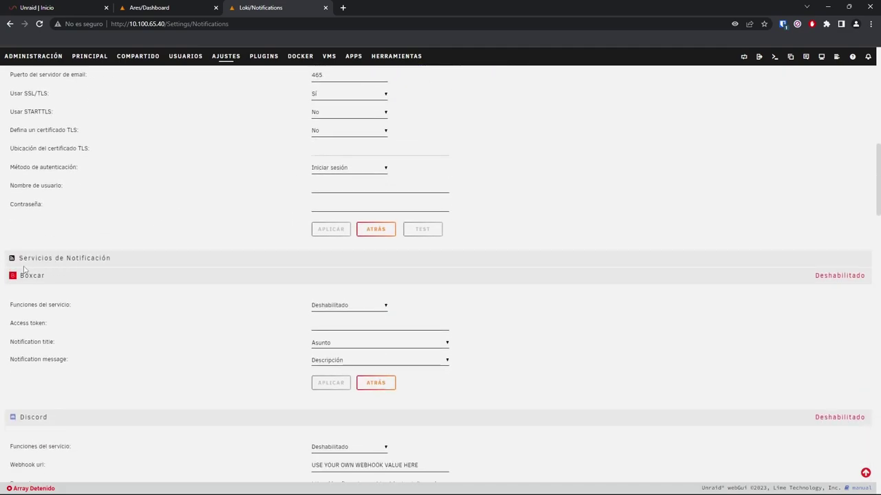
{"action": "left_click_drag", "start_coordinate": [6, 262], "coordinate": [123, 259]}
{"action": "left_click", "coordinate": [21, 258]}
{"action": "left_click_drag", "start_coordinate": [21, 257], "coordinate": [127, 260]}
{"action": "left_click", "coordinate": [126, 261]}
{"action": "scroll", "coordinate": [126, 261], "scroll_direction": "up", "scroll_amount": 4}
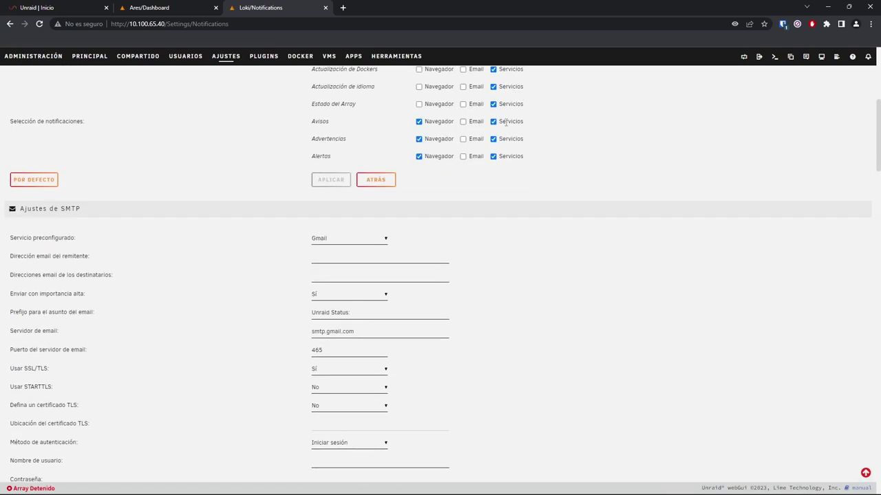
{"action": "scroll", "coordinate": [14, 214], "scroll_direction": "down", "scroll_amount": 5}
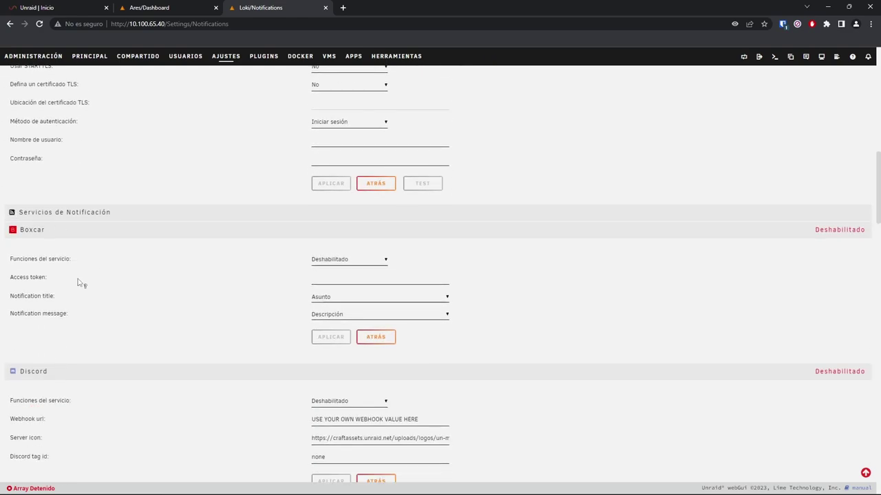
{"action": "scroll", "coordinate": [80, 282], "scroll_direction": "down", "scroll_amount": 2}
{"action": "scroll", "coordinate": [98, 298], "scroll_direction": "down", "scroll_amount": 3}
{"action": "scroll", "coordinate": [104, 316], "scroll_direction": "down", "scroll_amount": 2}
{"action": "scroll", "coordinate": [86, 379], "scroll_direction": "down", "scroll_amount": 3}
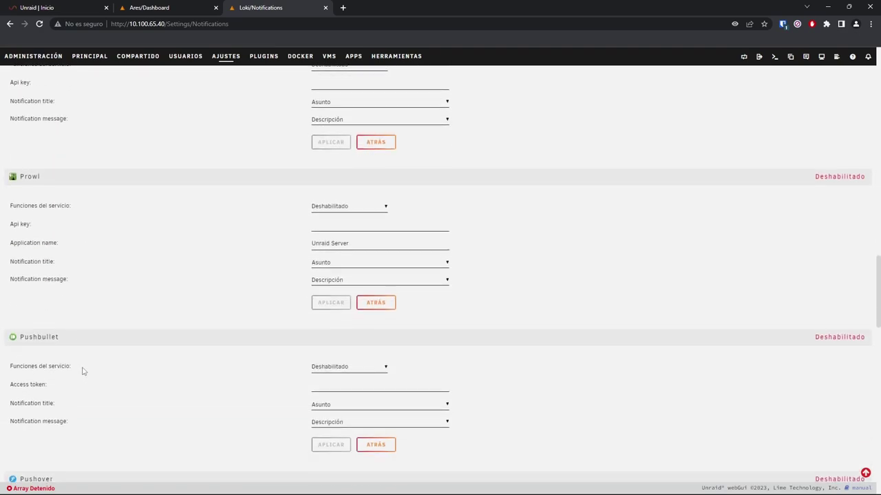
{"action": "scroll", "coordinate": [81, 371], "scroll_direction": "down", "scroll_amount": 3}
{"action": "scroll", "coordinate": [89, 313], "scroll_direction": "down", "scroll_amount": 2}
{"action": "scroll", "coordinate": [94, 320], "scroll_direction": "down", "scroll_amount": 1}
{"action": "scroll", "coordinate": [78, 272], "scroll_direction": "down", "scroll_amount": 6}
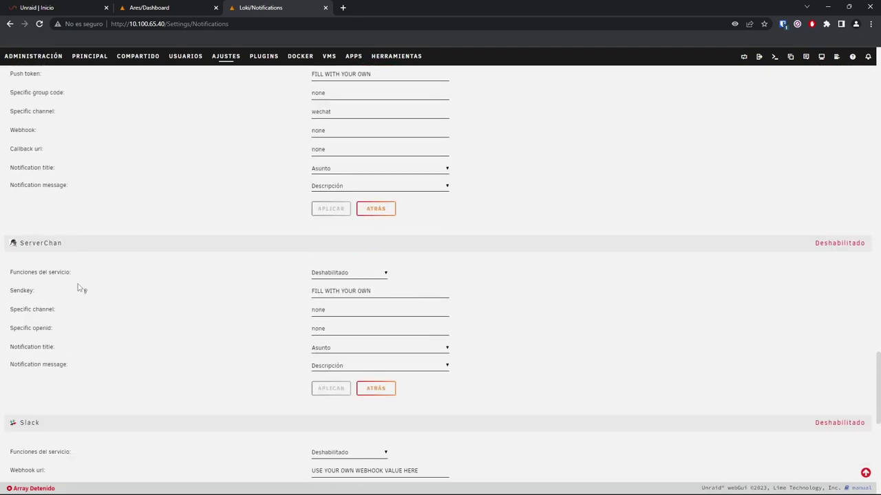
{"action": "scroll", "coordinate": [89, 344], "scroll_direction": "down", "scroll_amount": 2}
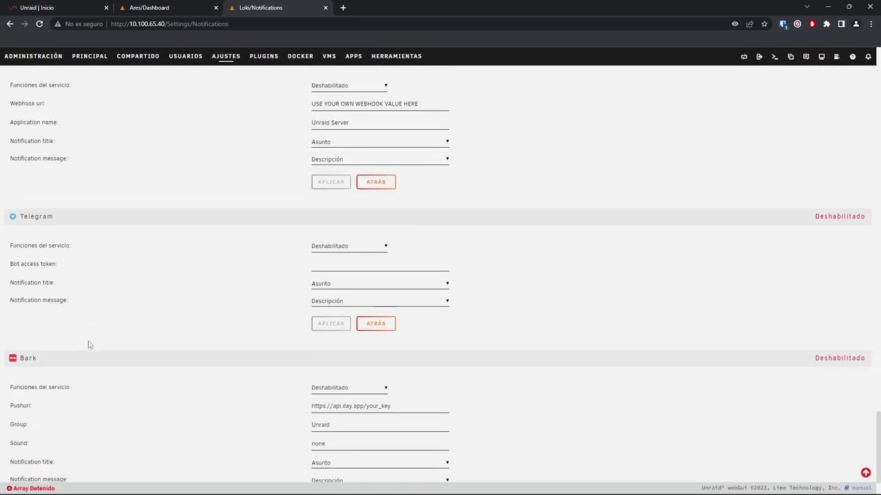
{"action": "scroll", "coordinate": [89, 392], "scroll_direction": "down", "scroll_amount": 1}
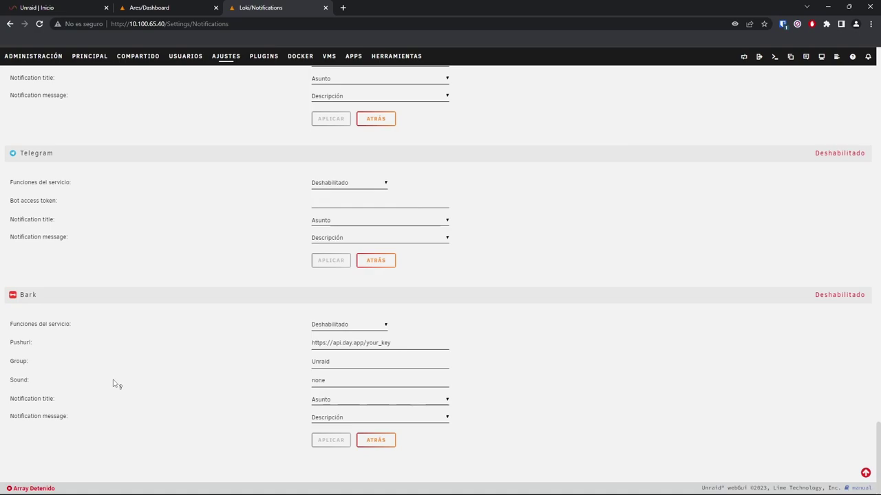
{"action": "scroll", "coordinate": [114, 384], "scroll_direction": "up", "scroll_amount": 3}
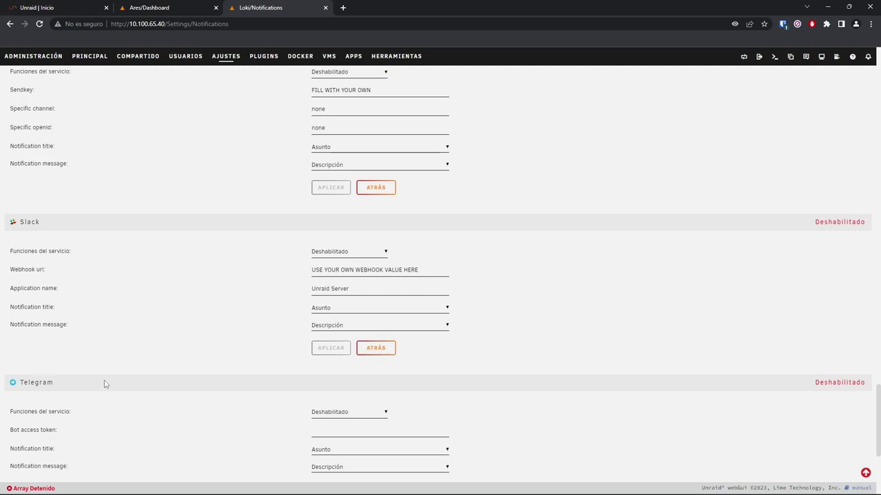
Return to the Discord section of the notification services and review its settings
{"action": "scroll", "coordinate": [106, 389], "scroll_direction": "up", "scroll_amount": 3}
{"action": "scroll", "coordinate": [105, 389], "scroll_direction": "up", "scroll_amount": 18}
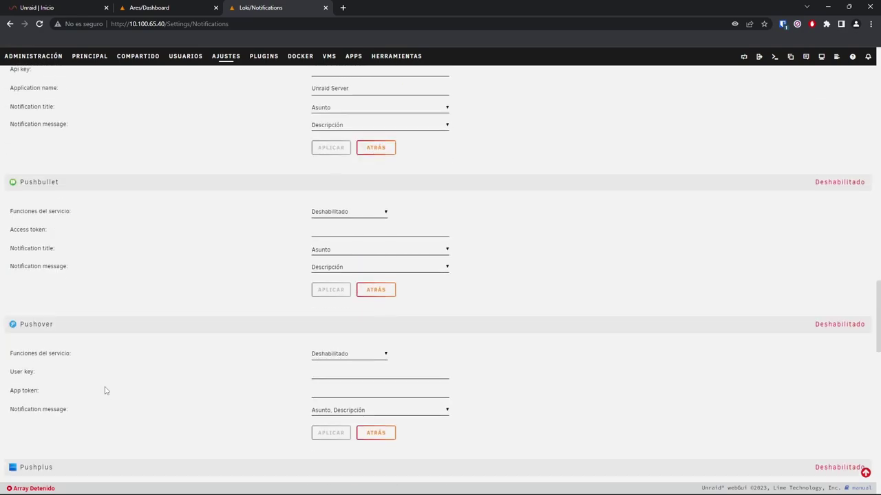
{"action": "scroll", "coordinate": [105, 383], "scroll_direction": "up", "scroll_amount": 3}
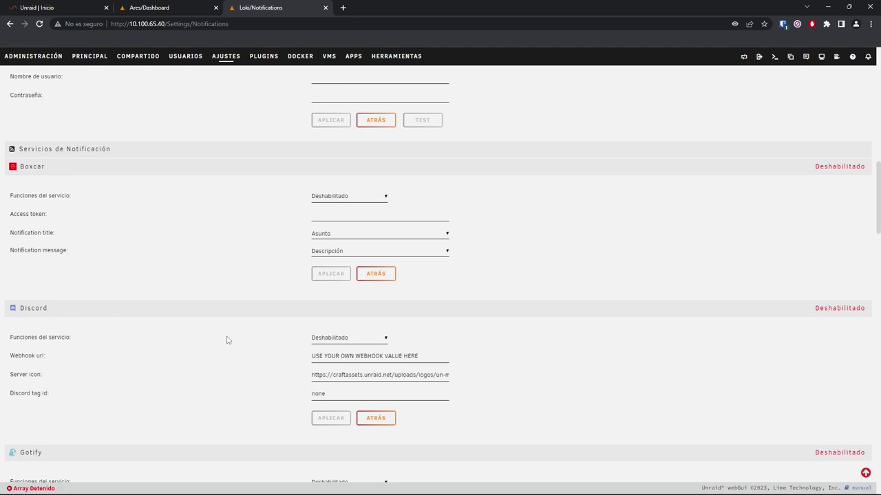
{"action": "scroll", "coordinate": [228, 341], "scroll_direction": "down", "scroll_amount": 2}
{"action": "scroll", "coordinate": [227, 340], "scroll_direction": "up", "scroll_amount": 1}
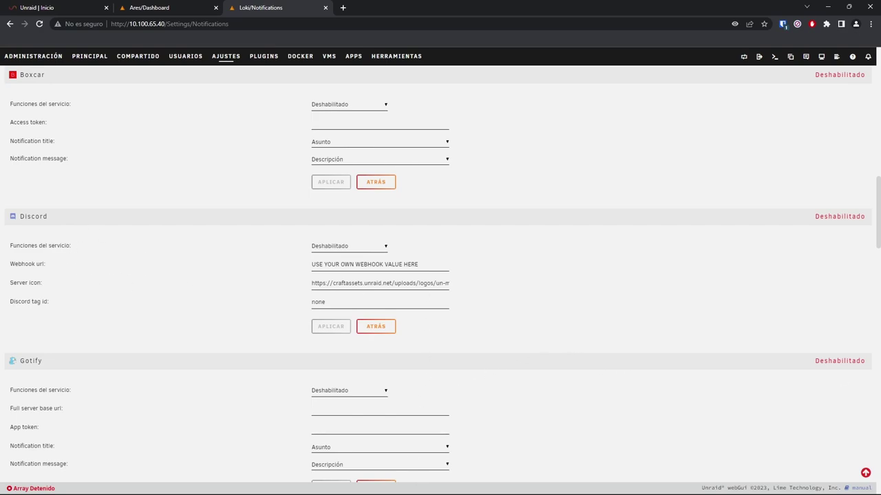
Switch to Discord and create a text channel named loki in the Servidores category of the Notification Center server
{"action": "key", "text": "alt+Tab"}
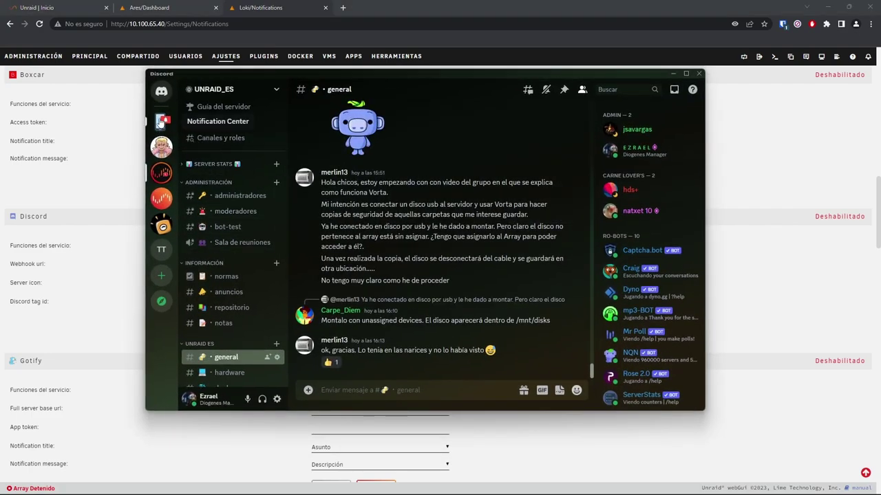
{"action": "left_click", "coordinate": [162, 122]}
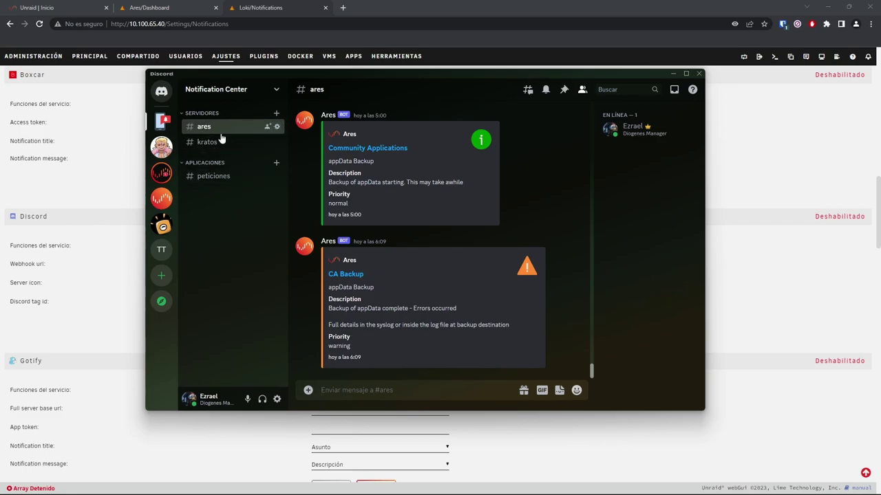
{"action": "left_click", "coordinate": [278, 116]}
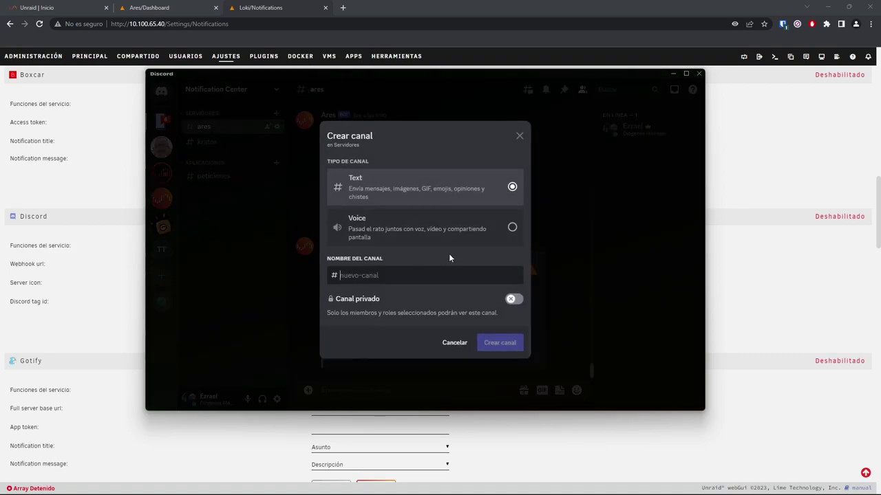
{"action": "type", "text": "loki"}
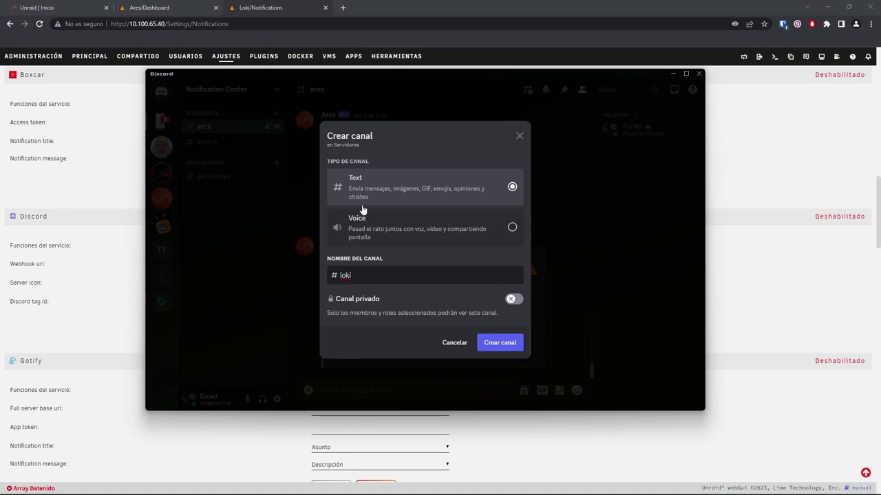
{"action": "left_click", "coordinate": [499, 343]}
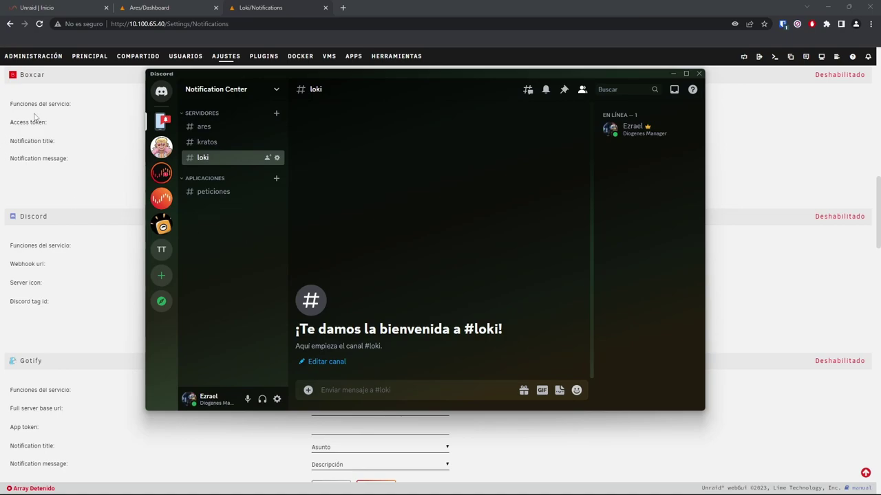
Create a new webhook in the Notification Center server's integration settings
{"action": "left_click", "coordinate": [276, 93]}
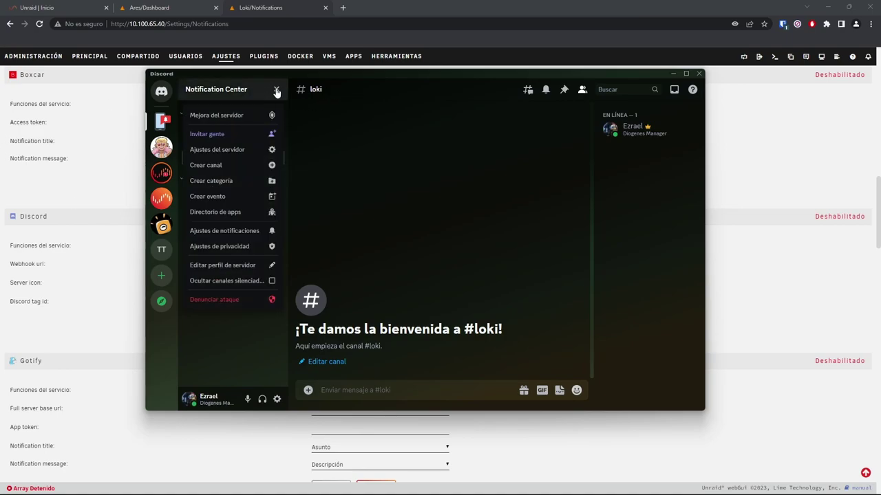
{"action": "left_click", "coordinate": [226, 152]}
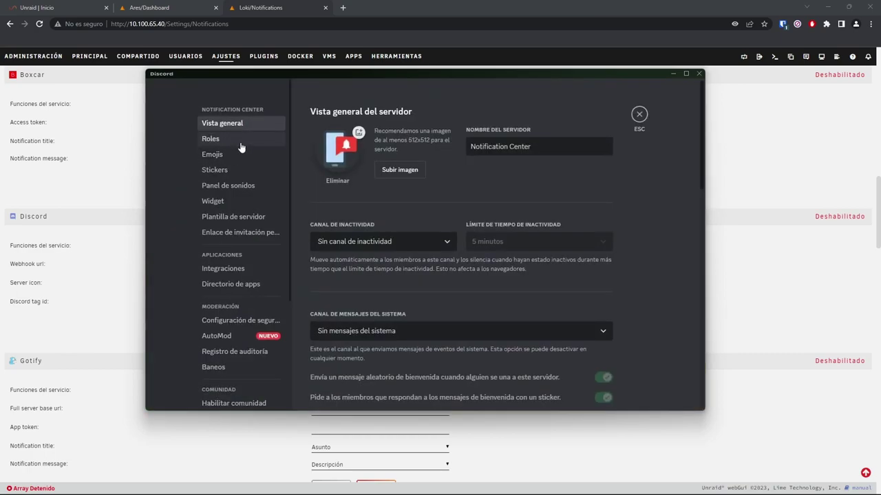
{"action": "left_click", "coordinate": [227, 272]}
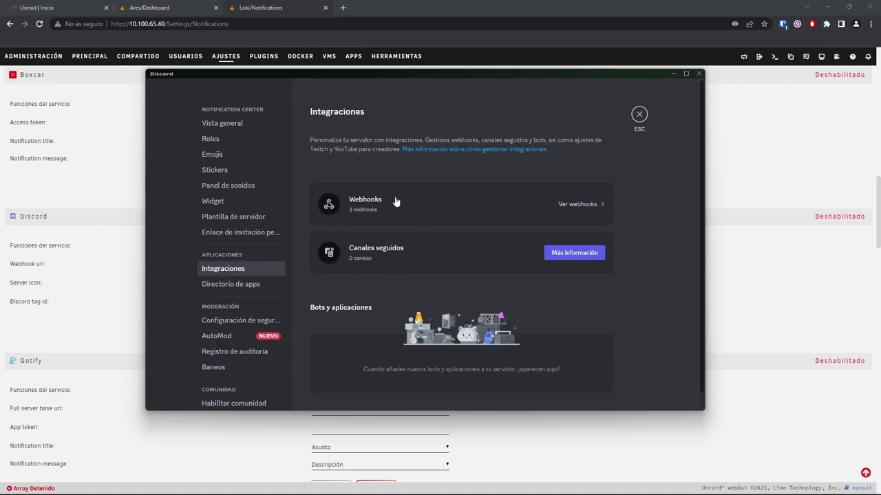
{"action": "left_click", "coordinate": [396, 201]}
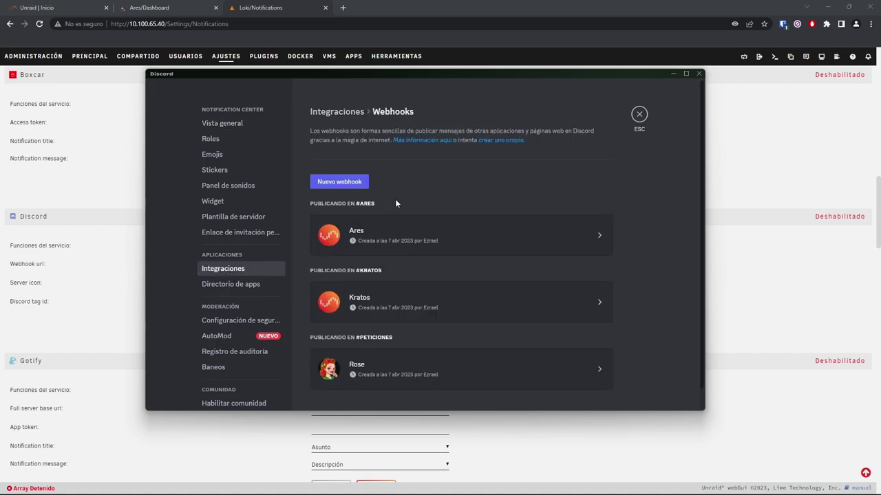
{"action": "scroll", "coordinate": [398, 196], "scroll_direction": "down", "scroll_amount": 1}
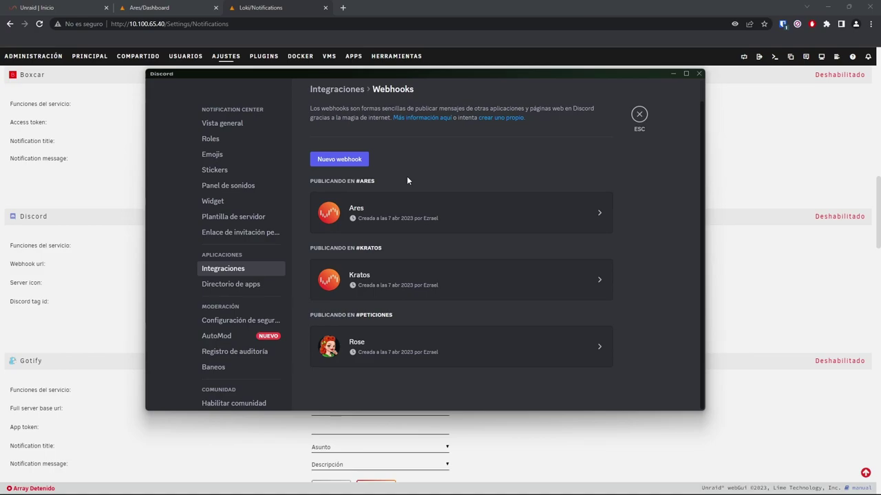
{"action": "left_click", "coordinate": [347, 161]}
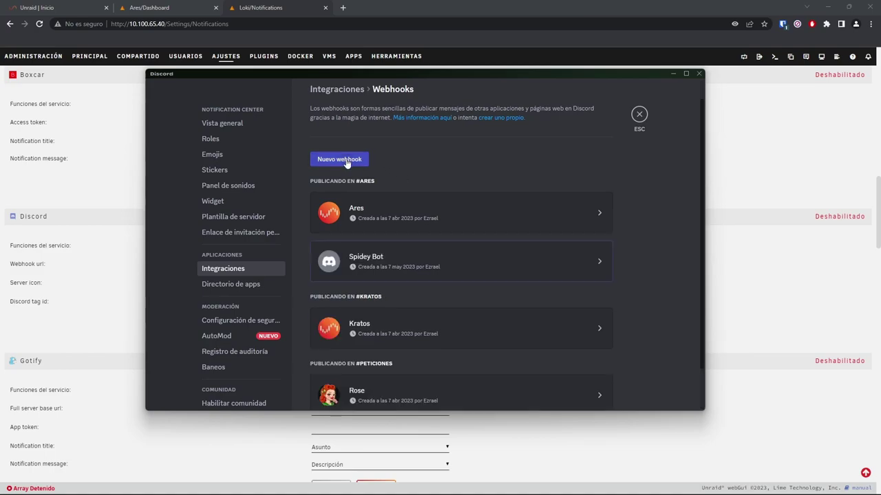
Name the new webhook Loki and assign it to the #loki channel
{"action": "left_click", "coordinate": [398, 263]}
{"action": "left_click_drag", "start_coordinate": [438, 313], "coordinate": [376, 313]}
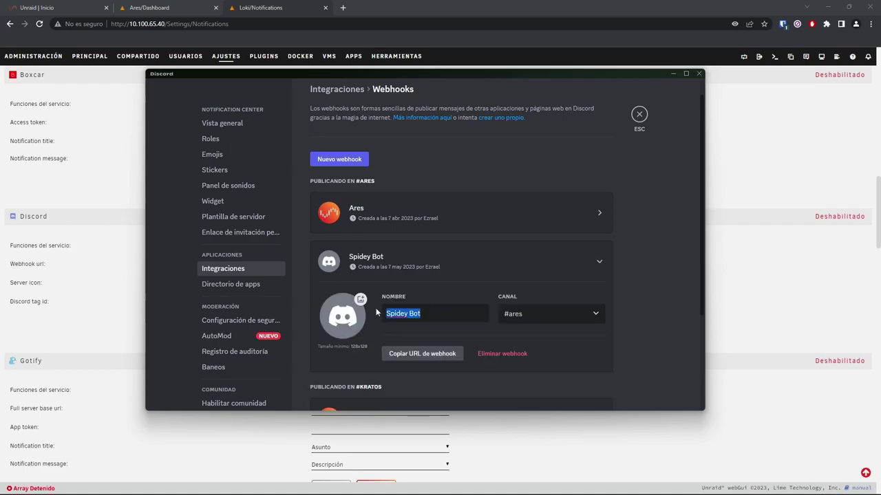
{"action": "type", "text": "Loki"}
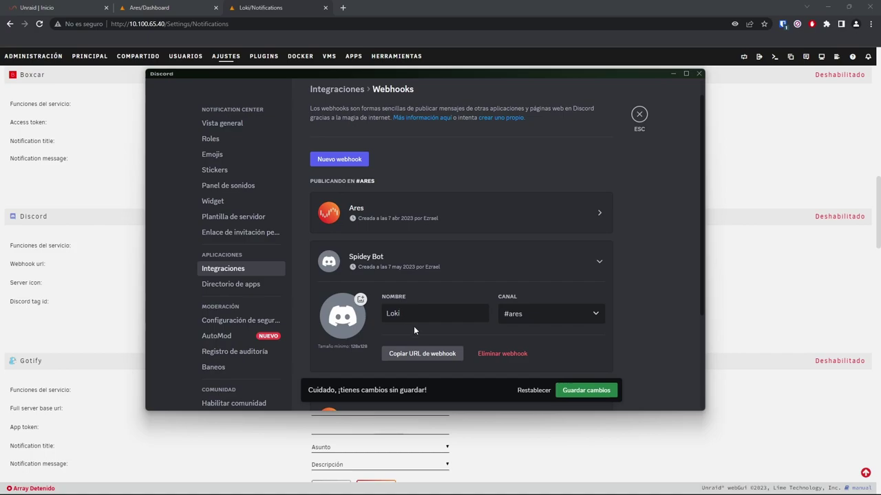
{"action": "left_click", "coordinate": [527, 313]}
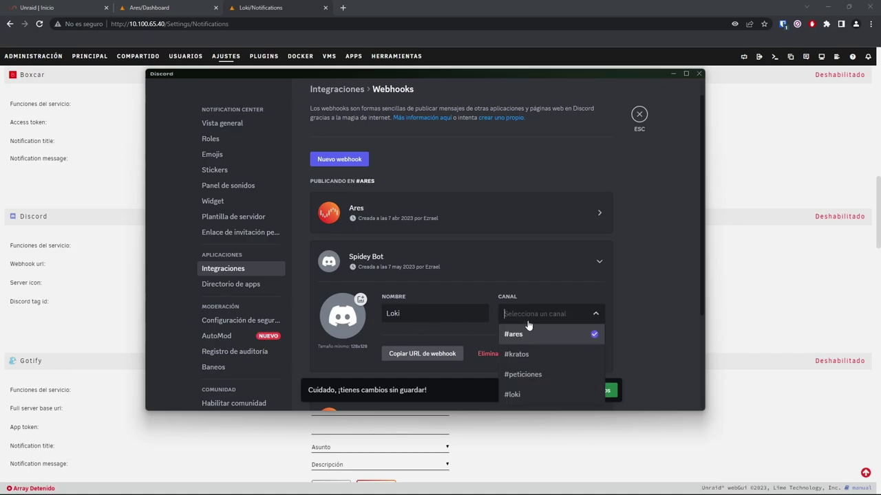
{"action": "left_click", "coordinate": [530, 395]}
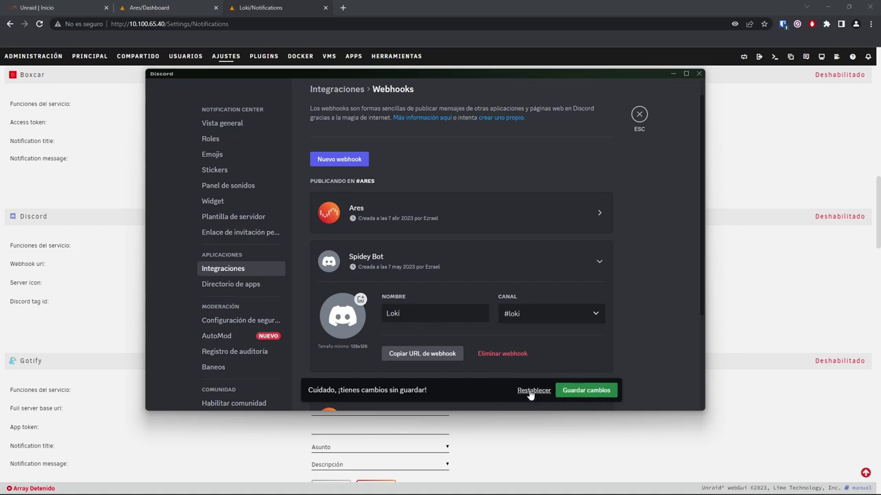
Set the webhook's avatar to unraid.png from the Imágenes folder and save the webhook changes
{"action": "left_click", "coordinate": [350, 314]}
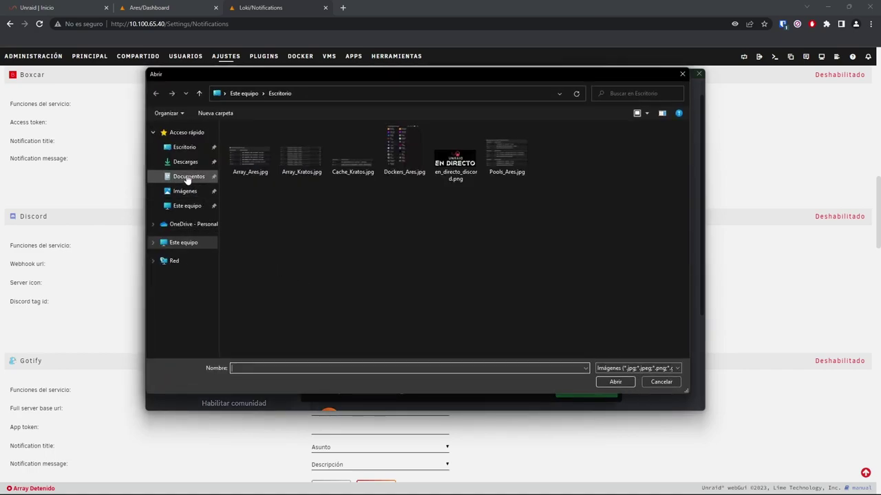
{"action": "left_click", "coordinate": [185, 191]}
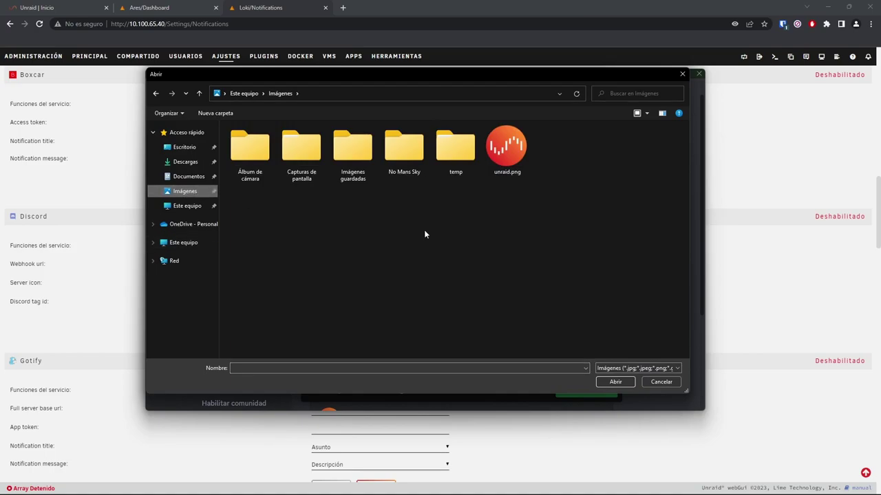
{"action": "left_click", "coordinate": [507, 148]}
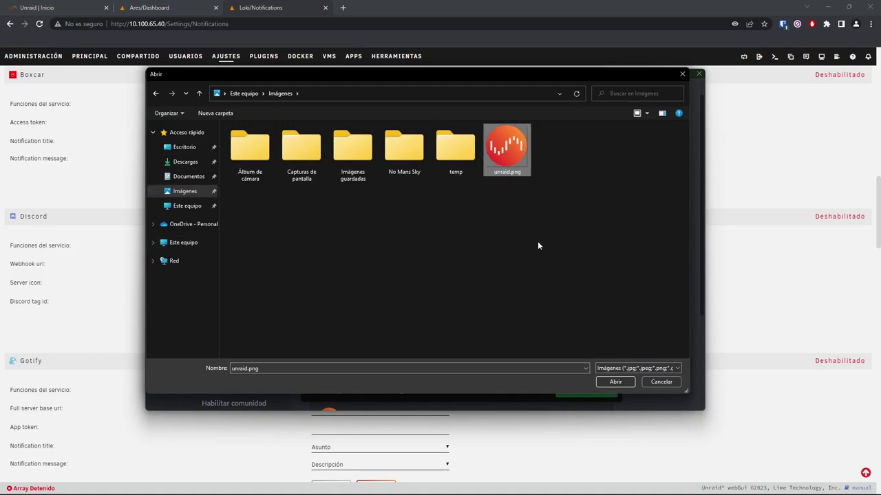
{"action": "left_click", "coordinate": [615, 382]}
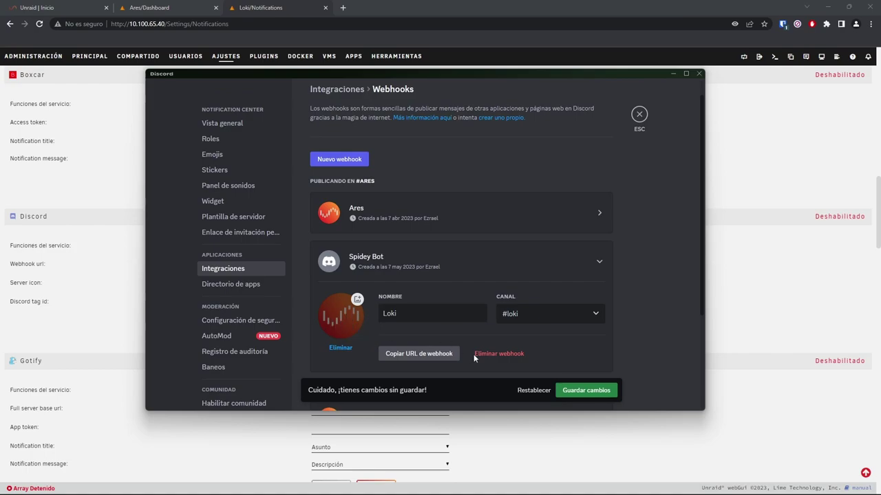
{"action": "left_click", "coordinate": [585, 390]}
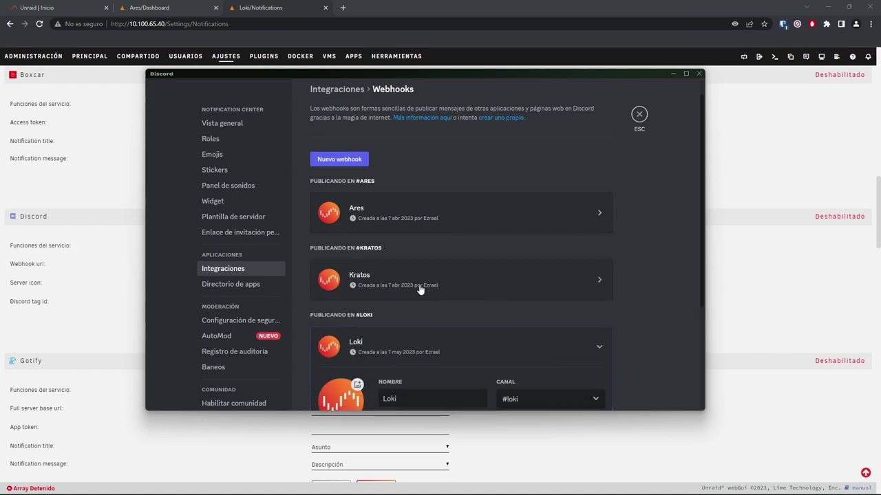
Copy the Loki webhook's URL and switch back to the Unraid notification settings in the browser
{"action": "scroll", "coordinate": [448, 285], "scroll_direction": "down", "scroll_amount": 2}
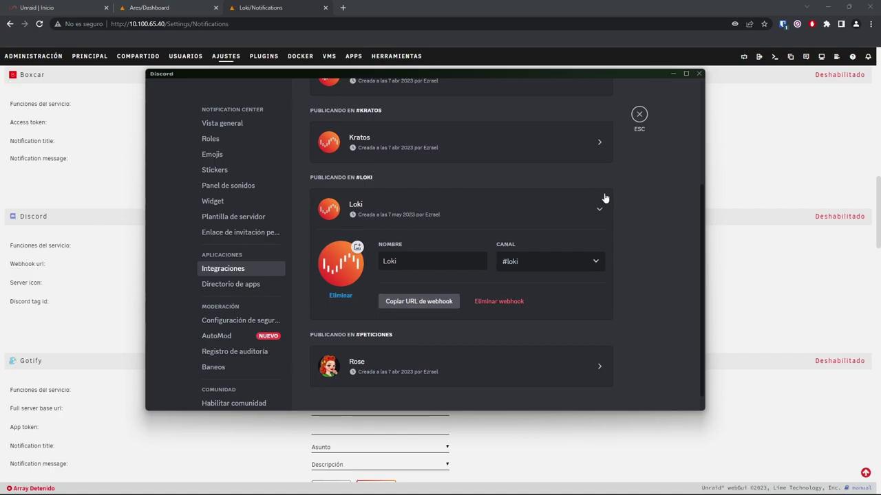
{"action": "left_click", "coordinate": [419, 302]}
{"action": "left_click", "coordinate": [747, 243]}
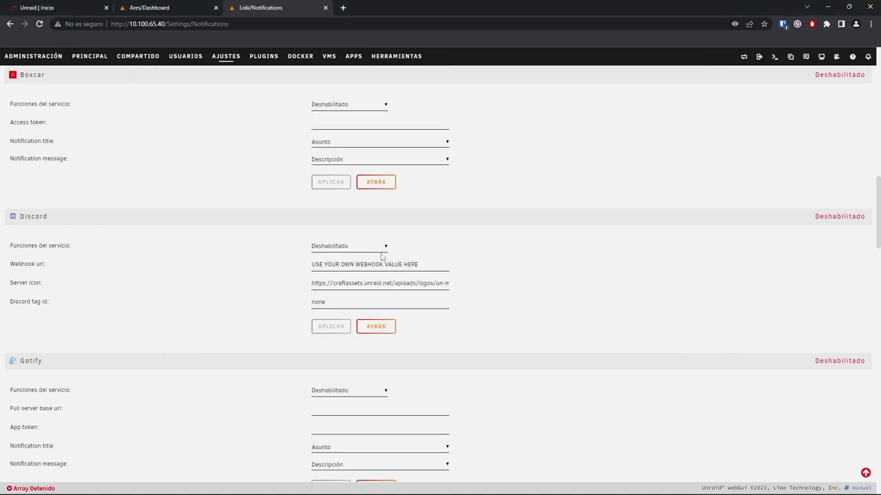
Set the Discord service to Habilitado and replace the Webhook url placeholder with the copied webhook URL
{"action": "left_click", "coordinate": [348, 249]}
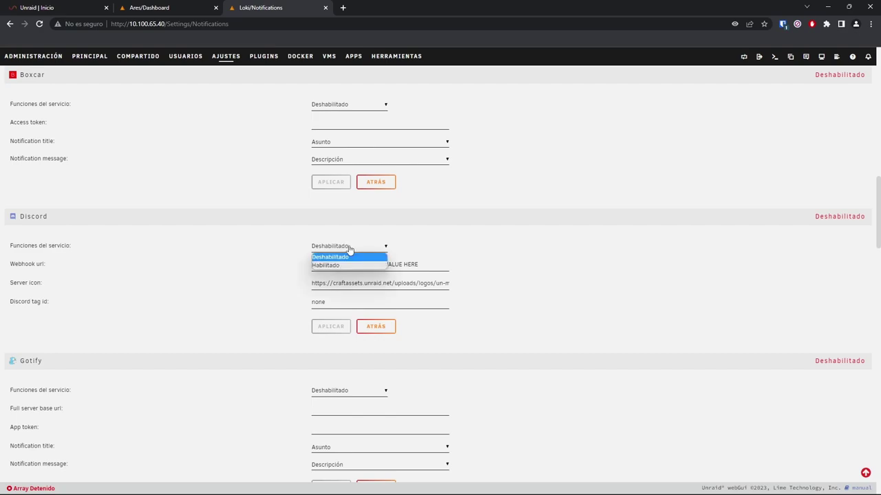
{"action": "left_click", "coordinate": [329, 266]}
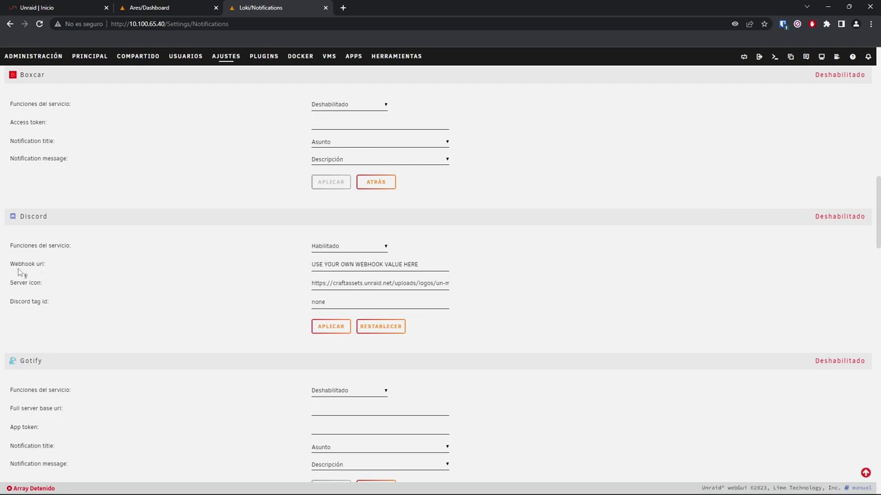
{"action": "left_click", "coordinate": [333, 267]}
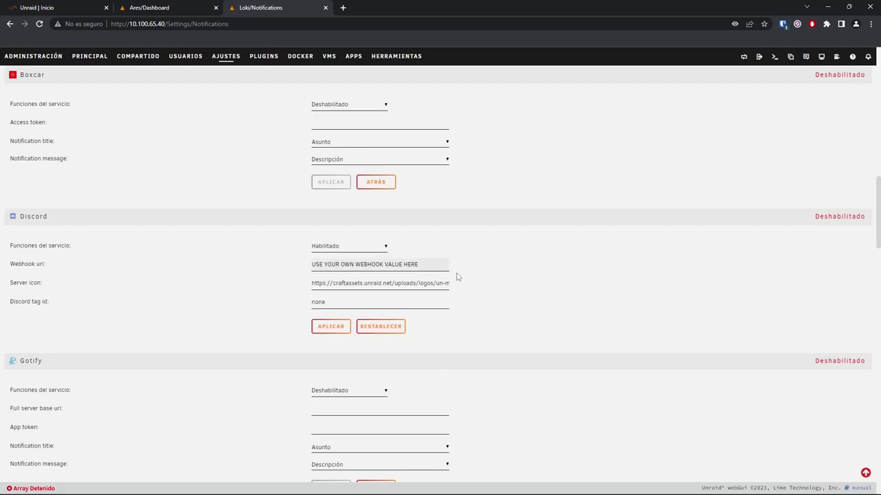
{"action": "left_click_drag", "start_coordinate": [450, 268], "coordinate": [305, 268]}
{"action": "key", "text": "ctrl+v"}
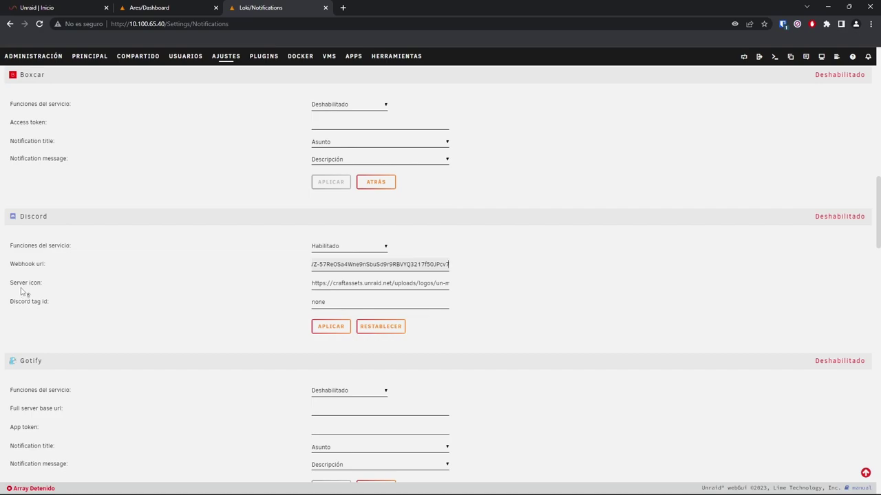
View the image behind the Discord Server icon URL in a separate browser tab, and close that tab
{"action": "left_click_drag", "start_coordinate": [312, 285], "coordinate": [477, 290]}
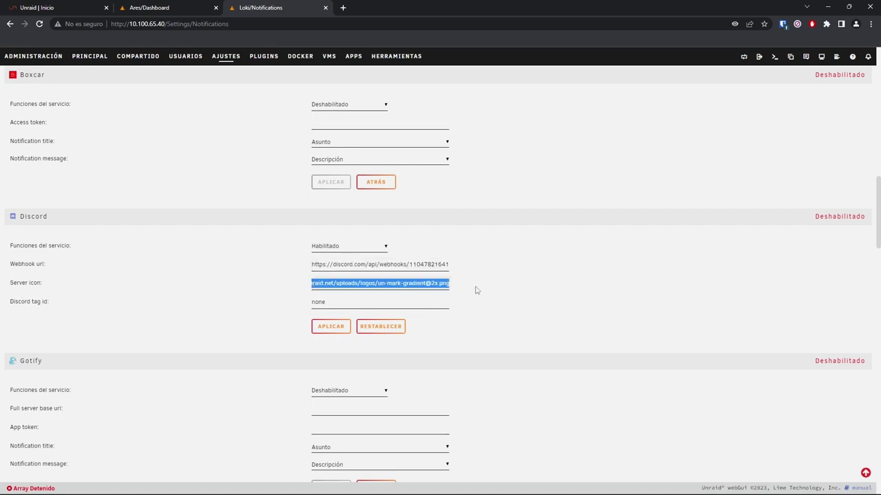
{"action": "left_click", "coordinate": [342, 8]}
{"action": "key", "text": "ctrl+v"}
{"action": "key", "text": "Return"}
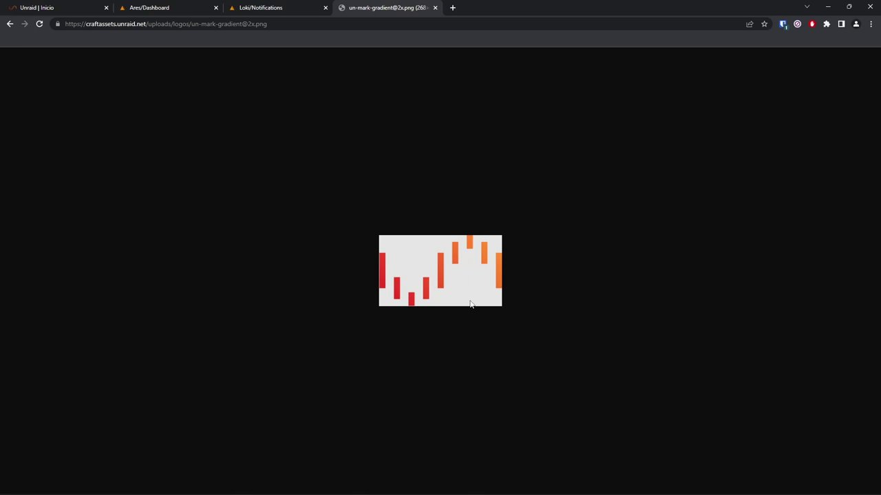
{"action": "middle_click", "coordinate": [386, 8]}
Read the help text for the Discord tag id field and check the field's entry
{"action": "left_click", "coordinate": [215, 313]}
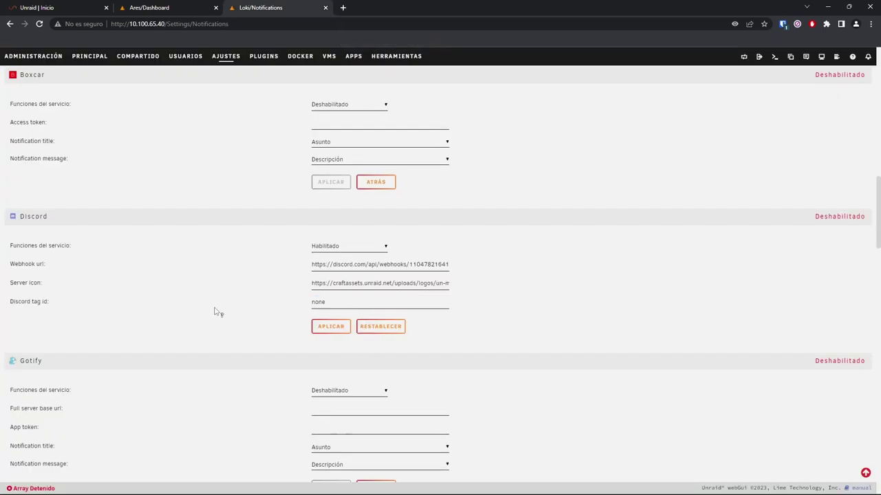
{"action": "left_click", "coordinate": [215, 312]}
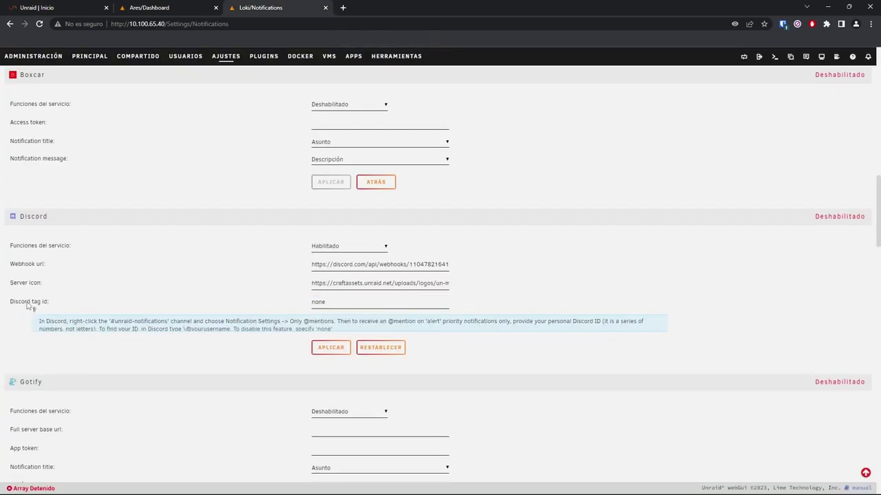
{"action": "left_click", "coordinate": [330, 302]}
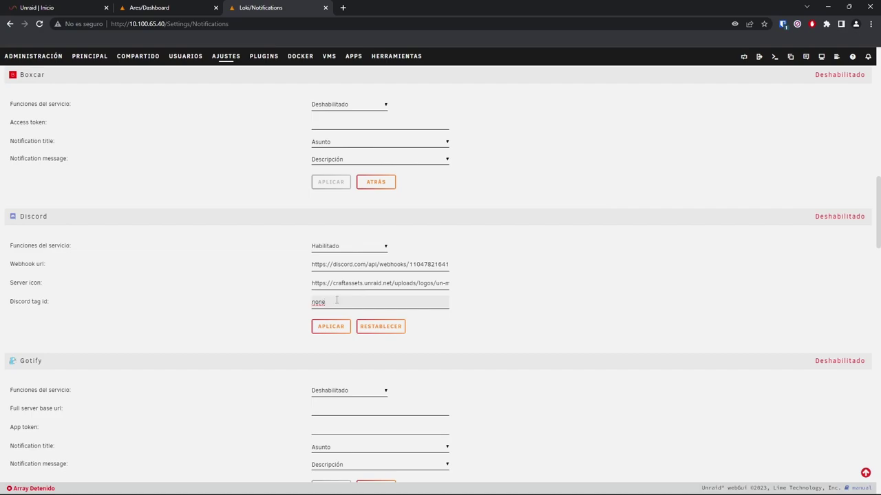
{"action": "left_click_drag", "start_coordinate": [332, 303], "coordinate": [263, 302]}
{"action": "left_click", "coordinate": [296, 310]}
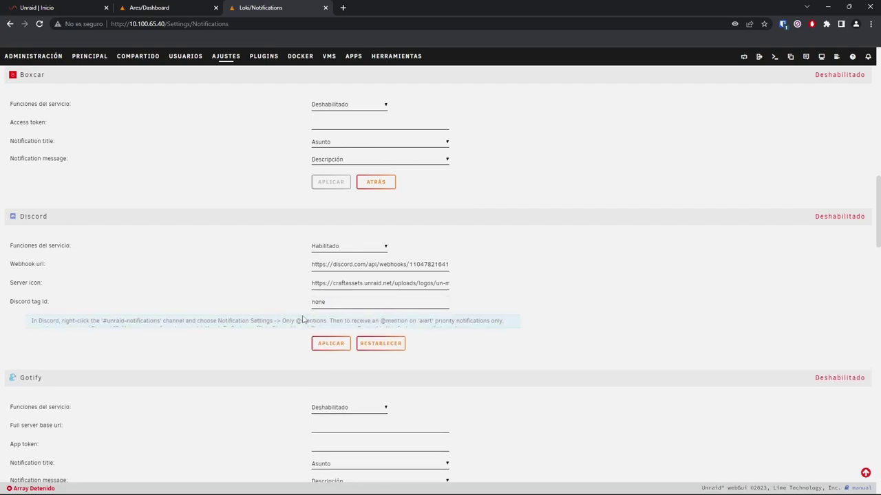
Apply the Discord notification settings and check the service's status in the Discord section
{"action": "left_click", "coordinate": [87, 310]}
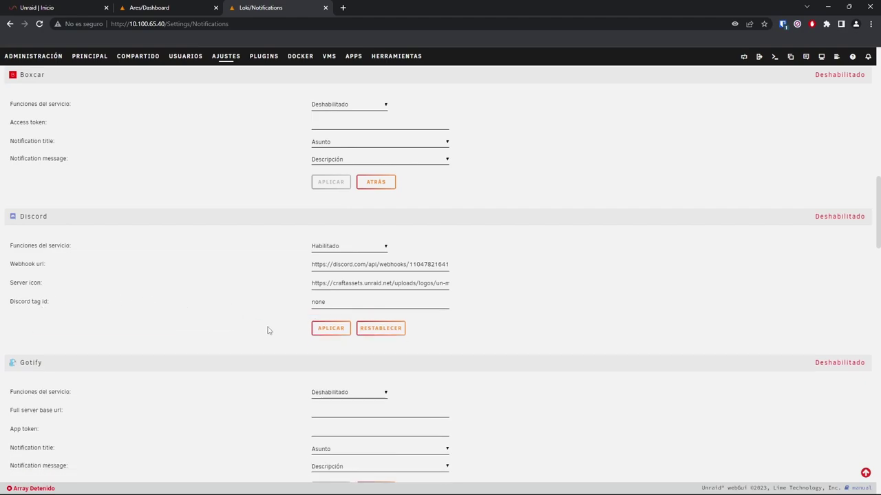
{"action": "left_click", "coordinate": [331, 327]}
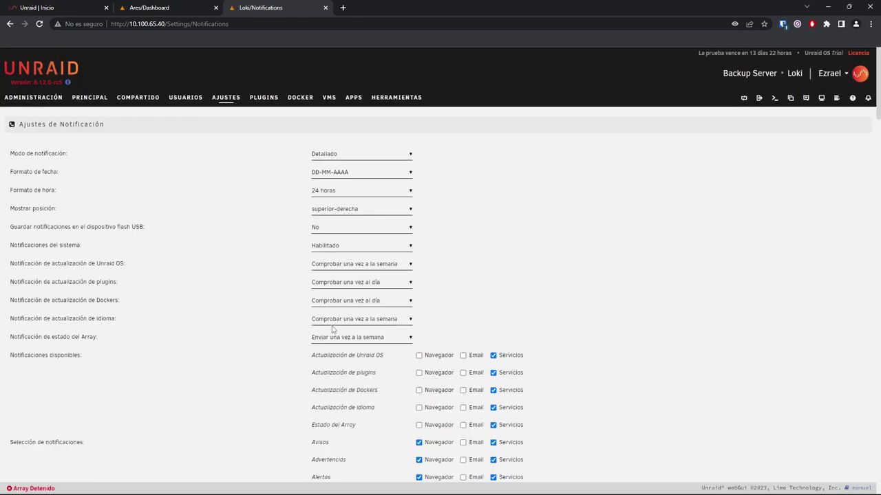
{"action": "scroll", "coordinate": [251, 311], "scroll_direction": "down", "scroll_amount": 5}
{"action": "scroll", "coordinate": [250, 310], "scroll_direction": "down", "scroll_amount": 5}
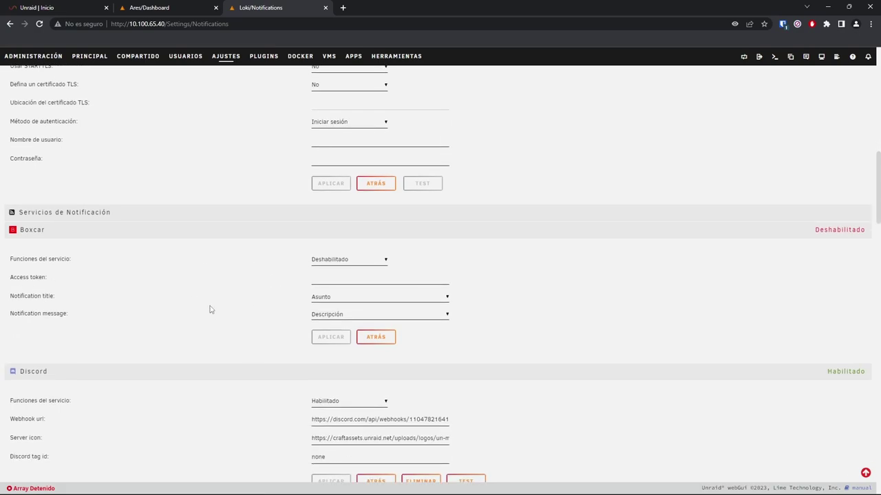
{"action": "scroll", "coordinate": [206, 306], "scroll_direction": "down", "scroll_amount": 3}
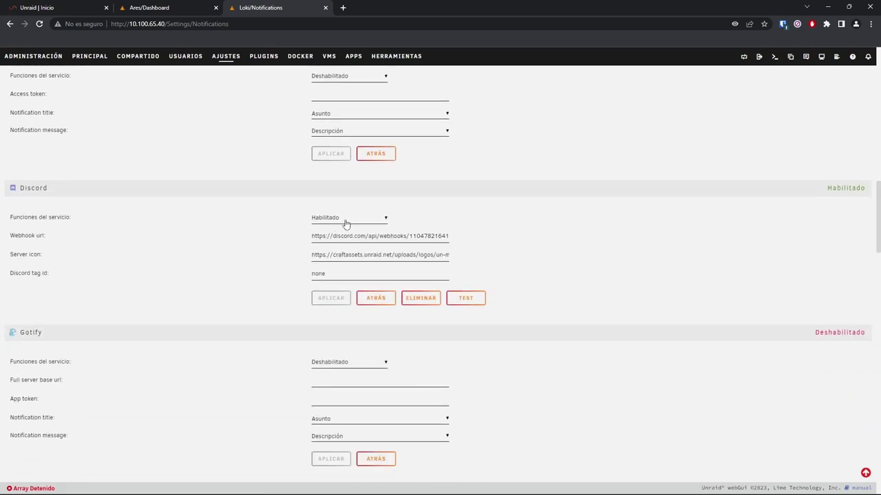
{"action": "left_click_drag", "start_coordinate": [826, 190], "coordinate": [864, 190]}
{"action": "left_click", "coordinate": [412, 190]}
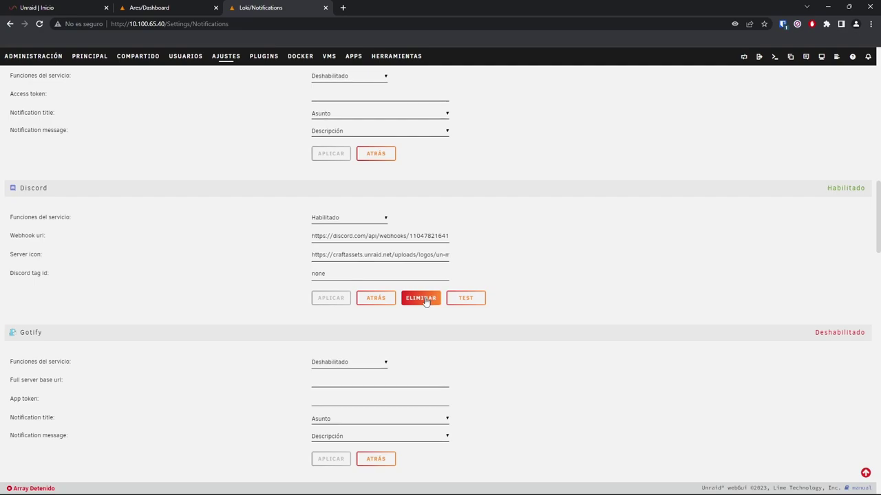
Send a test notification from the Discord service and read it in Discord's loki channel
{"action": "left_click", "coordinate": [467, 302]}
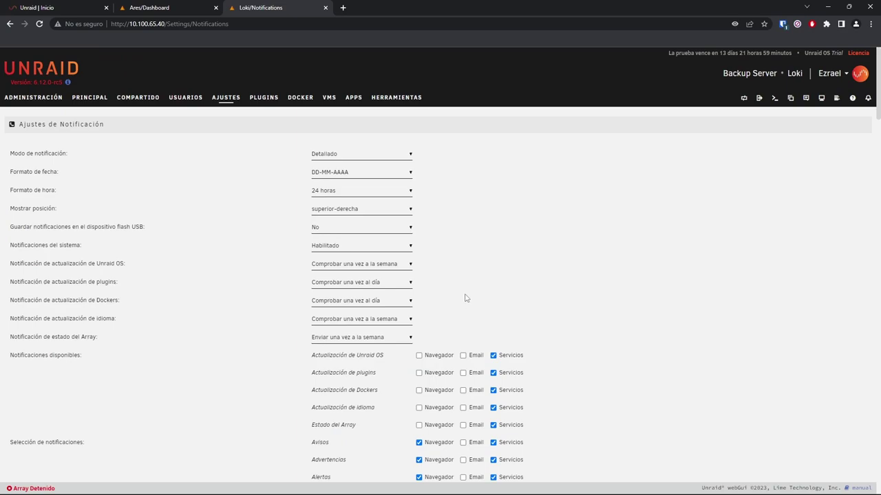
{"action": "left_click", "coordinate": [633, 485]}
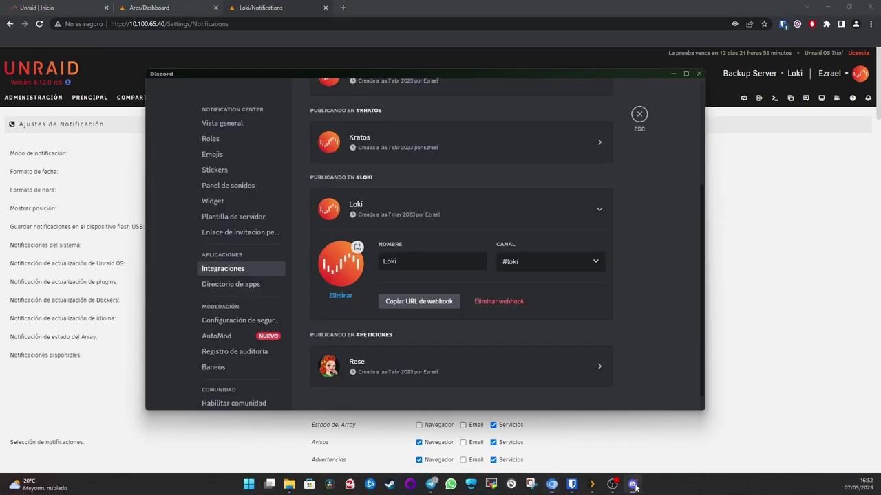
{"action": "left_click", "coordinate": [638, 115]}
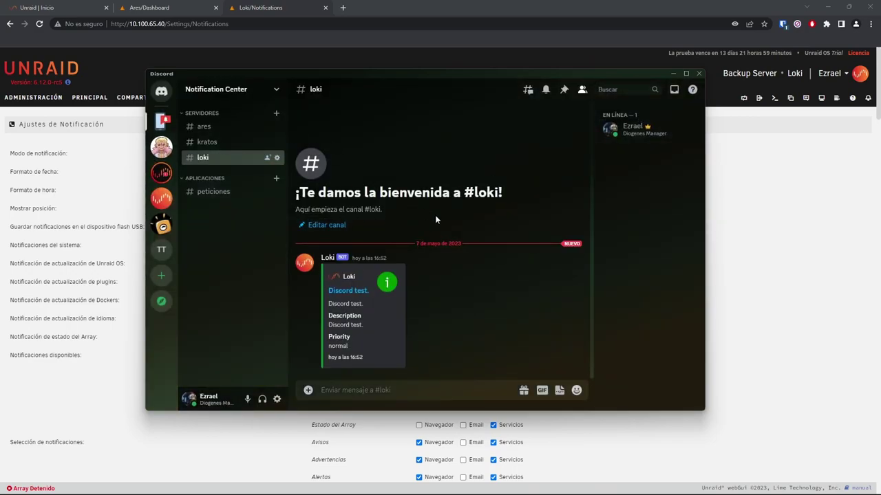
{"action": "left_click", "coordinate": [393, 260]}
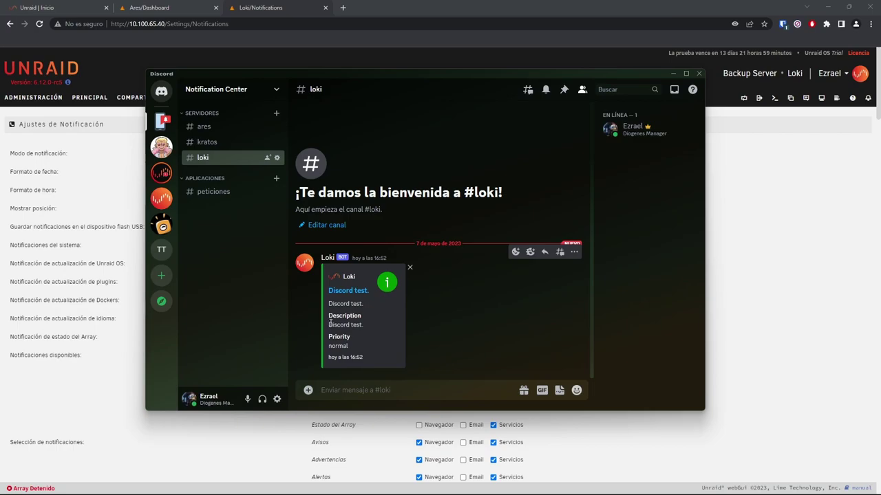
{"action": "left_click_drag", "start_coordinate": [329, 325], "coordinate": [364, 325]}
{"action": "left_click", "coordinate": [364, 326]}
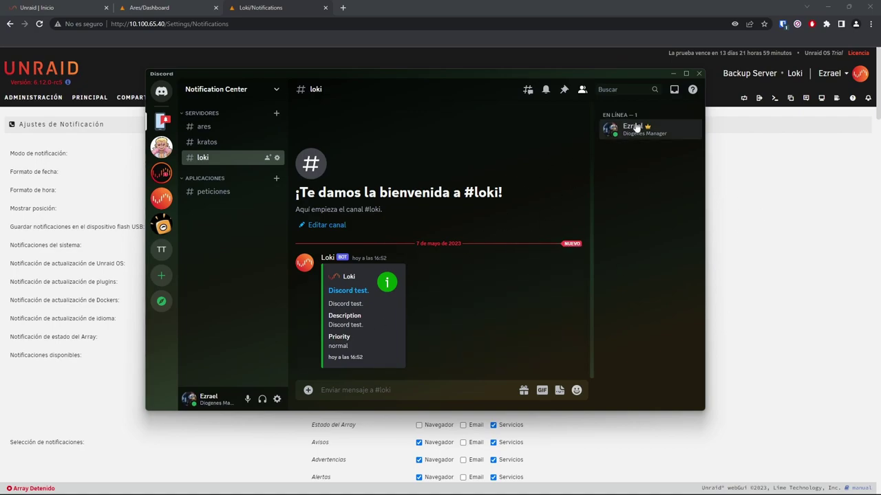
{"action": "left_click", "coordinate": [674, 73]}
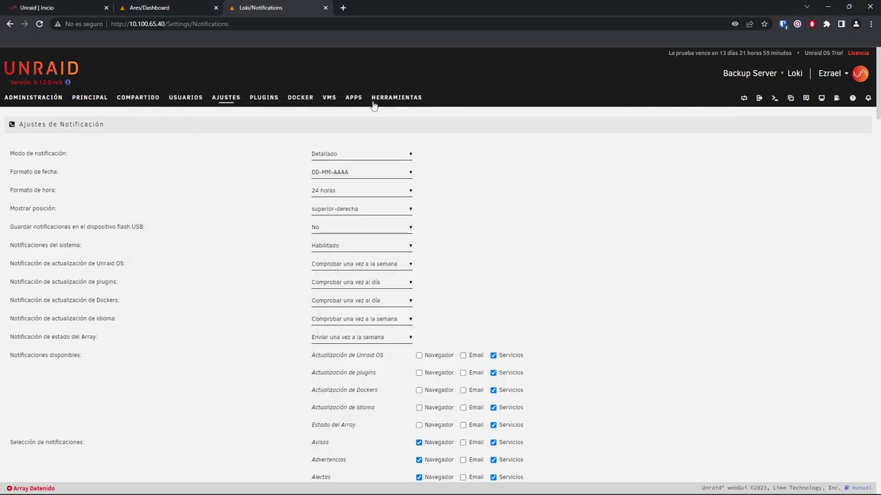
In Ajustes de Disco, set the default disk temperature thresholds to 15 °C for warning and 20 °C for critical, and apply them
{"action": "left_click", "coordinate": [185, 101]}
{"action": "left_click", "coordinate": [140, 103]}
{"action": "left_click", "coordinate": [226, 102]}
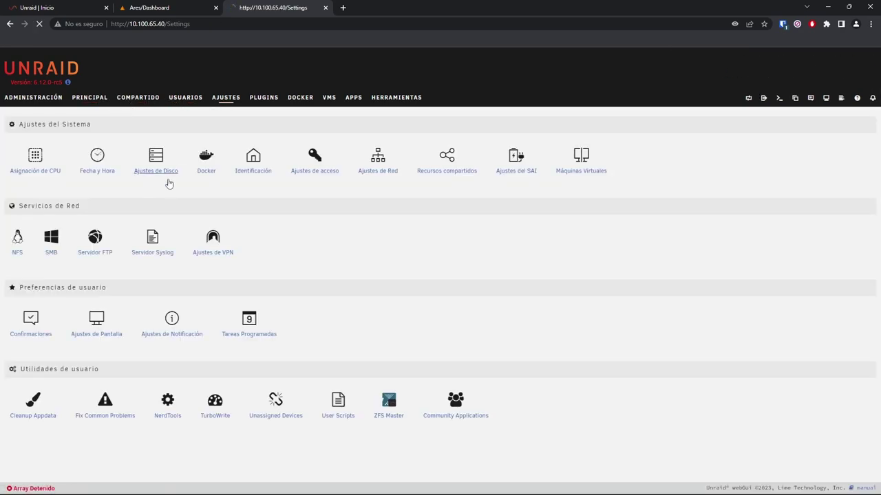
{"action": "left_click", "coordinate": [150, 168]}
{"action": "scroll", "coordinate": [276, 355], "scroll_direction": "down", "scroll_amount": 3}
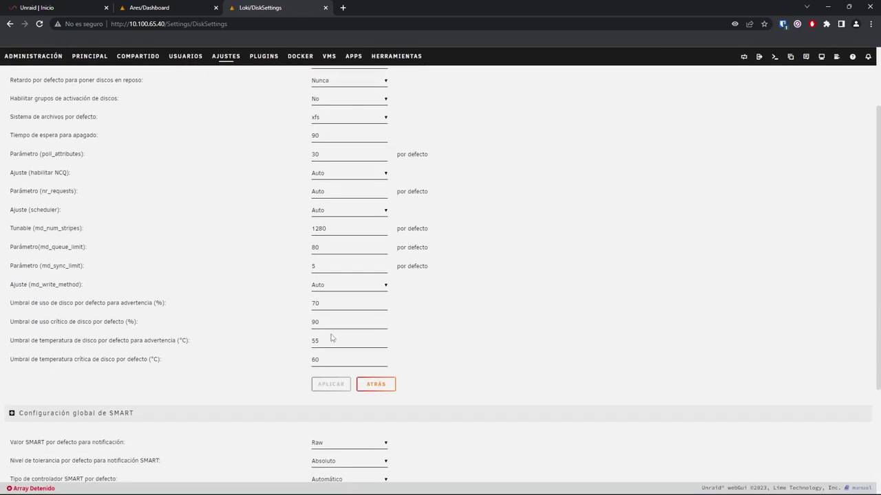
{"action": "left_click_drag", "start_coordinate": [334, 341], "coordinate": [264, 342]}
{"action": "type", "text": "20"}
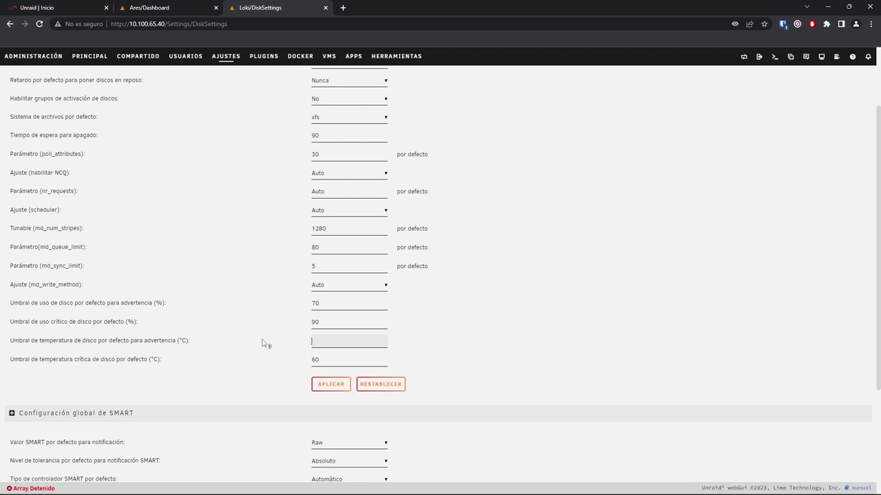
{"action": "type", "text": "15"}
{"action": "key", "text": "Tab"}
{"action": "type", "text": "20"}
{"action": "left_click", "coordinate": [331, 385]}
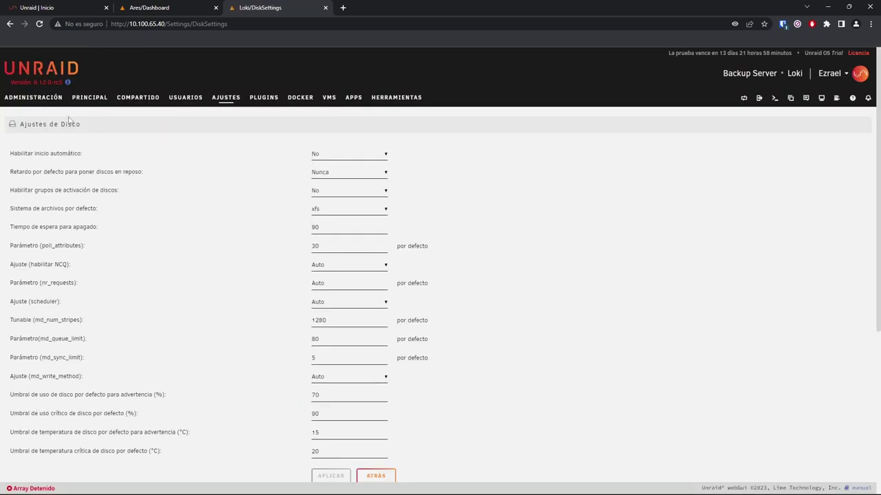
Check the disk temperatures on the Unraid dashboard and look through the alerts in Discord's loki channel, enlarging its window
{"action": "left_click", "coordinate": [52, 101]}
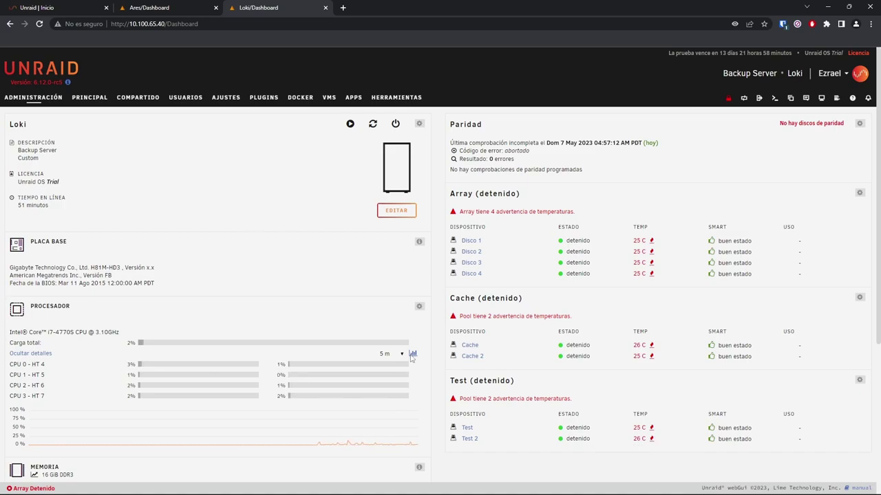
{"action": "mouse_move", "coordinate": [574, 484]}
{"action": "left_click", "coordinate": [633, 486]}
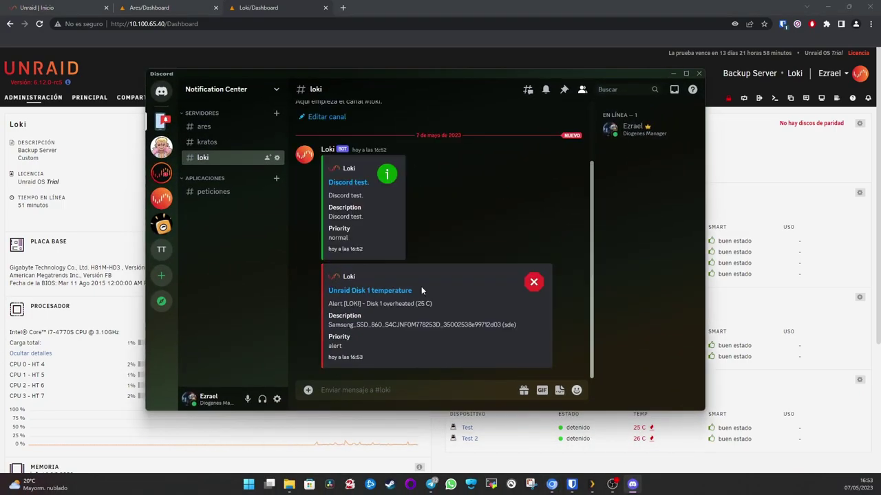
{"action": "left_click", "coordinate": [686, 74]}
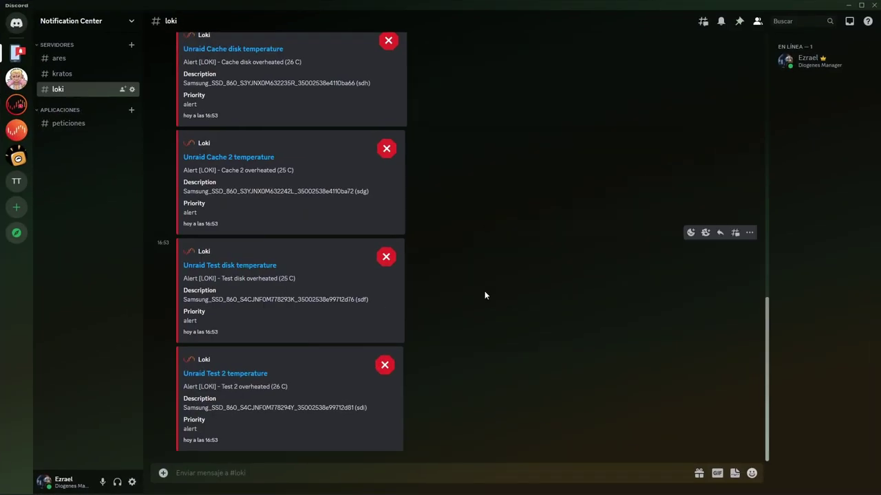
{"action": "scroll", "coordinate": [278, 403], "scroll_direction": "up", "scroll_amount": 10}
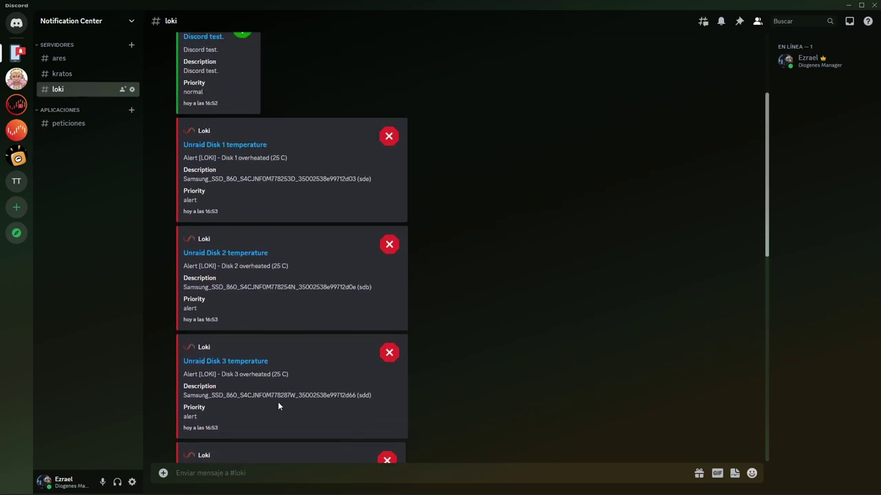
{"action": "scroll", "coordinate": [329, 309], "scroll_direction": "down", "scroll_amount": 2}
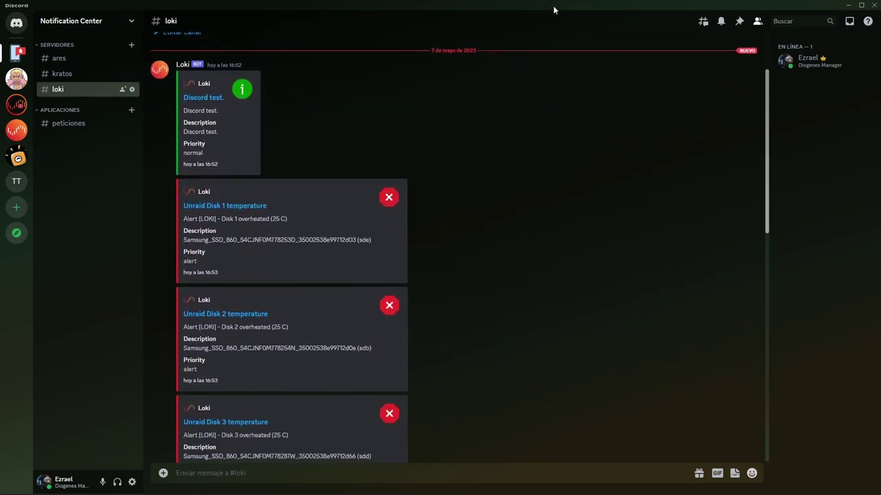
Examine the title, temperature and disk description in the temperature alerts, and return to the Unraid dashboard
{"action": "left_click_drag", "start_coordinate": [179, 206], "coordinate": [296, 204]}
{"action": "left_click", "coordinate": [221, 200]}
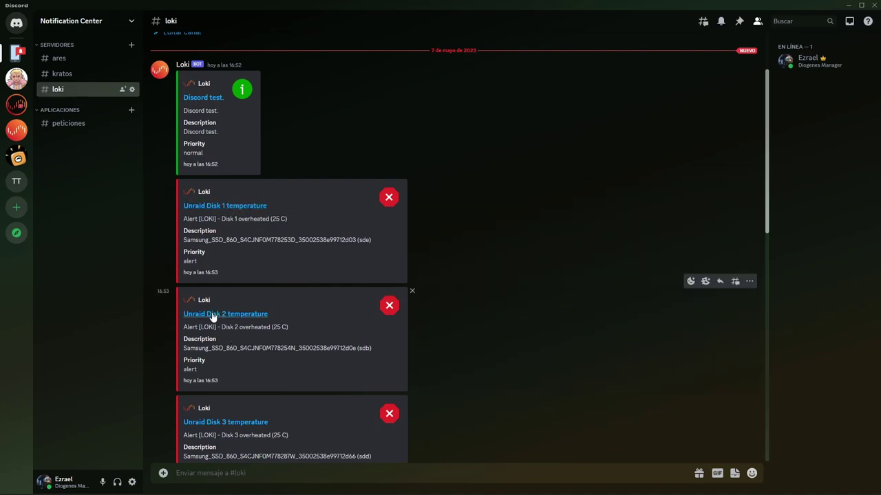
{"action": "scroll", "coordinate": [256, 398], "scroll_direction": "down", "scroll_amount": 4}
{"action": "left_click_drag", "start_coordinate": [182, 279], "coordinate": [373, 274]}
{"action": "left_click", "coordinate": [241, 275]}
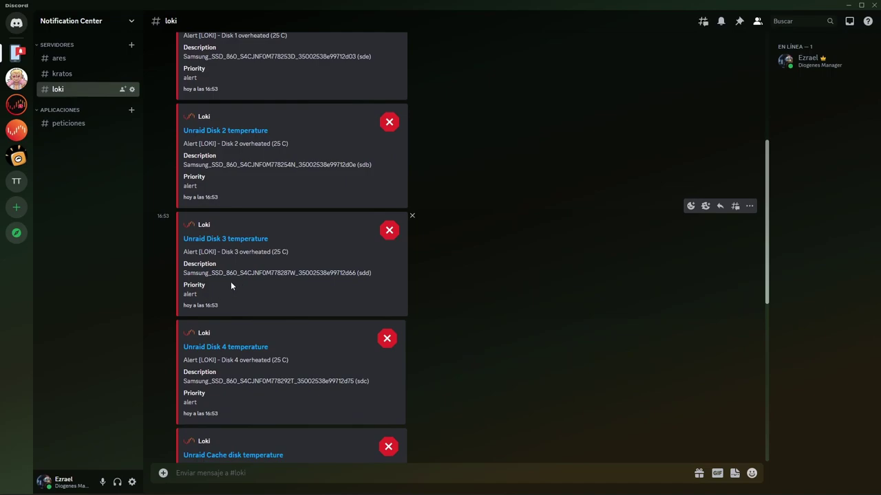
{"action": "left_click_drag", "start_coordinate": [274, 253], "coordinate": [288, 253]}
{"action": "left_click", "coordinate": [292, 253]}
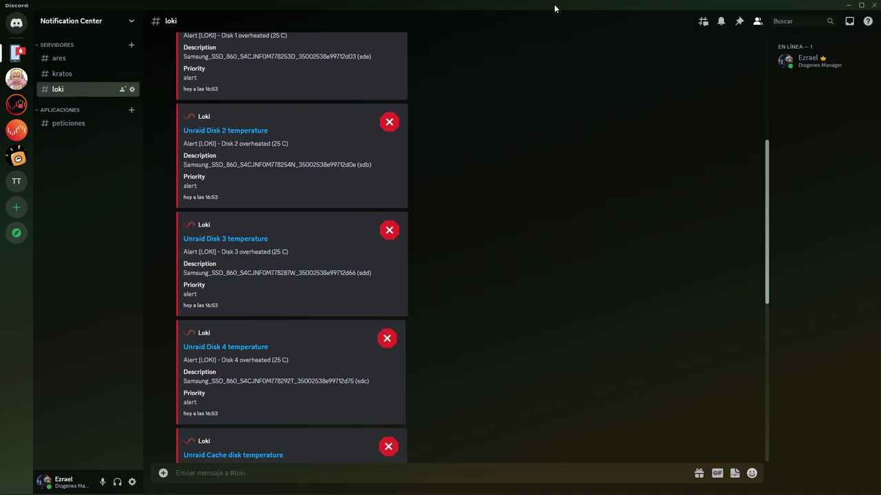
{"action": "left_click_drag", "start_coordinate": [555, 8], "coordinate": [364, 85]}
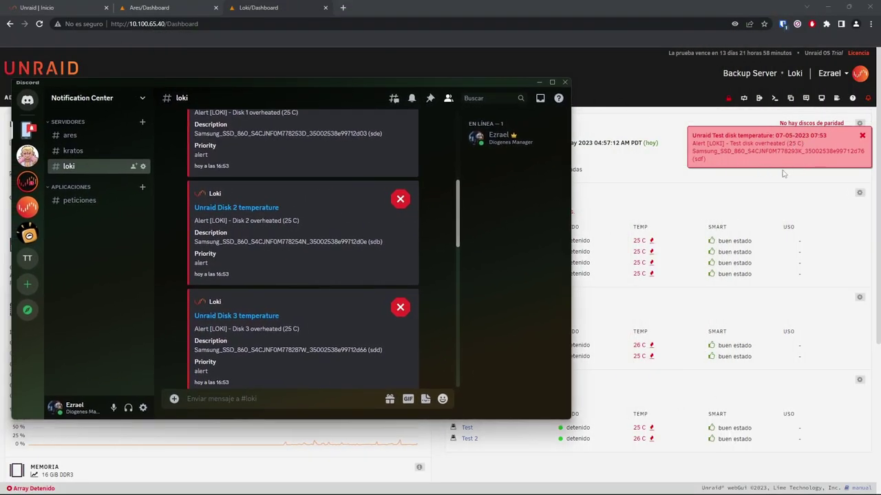
{"action": "left_click_drag", "start_coordinate": [479, 82], "coordinate": [581, 84]}
{"action": "left_click", "coordinate": [574, 69]}
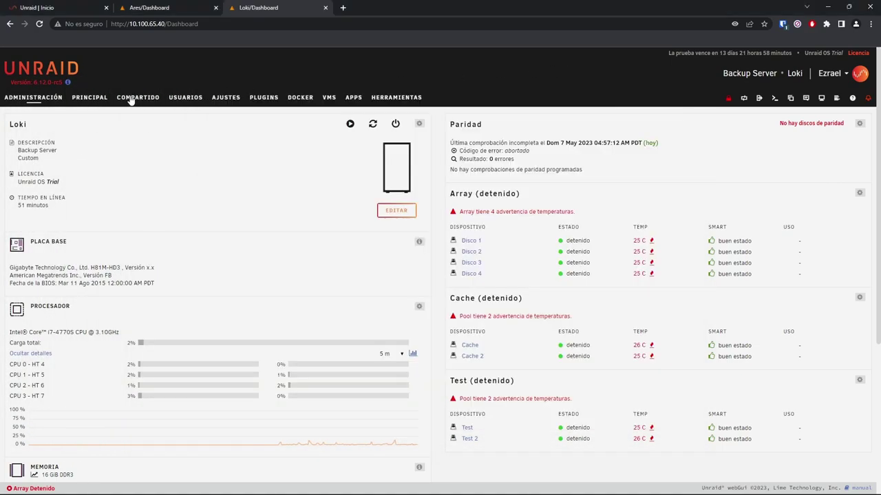
In Ajustes de Disco, set the default disk temperature thresholds to 55 °C for warning and 60 °C for critical, and apply them
{"action": "left_click", "coordinate": [226, 98]}
{"action": "left_click", "coordinate": [150, 155]}
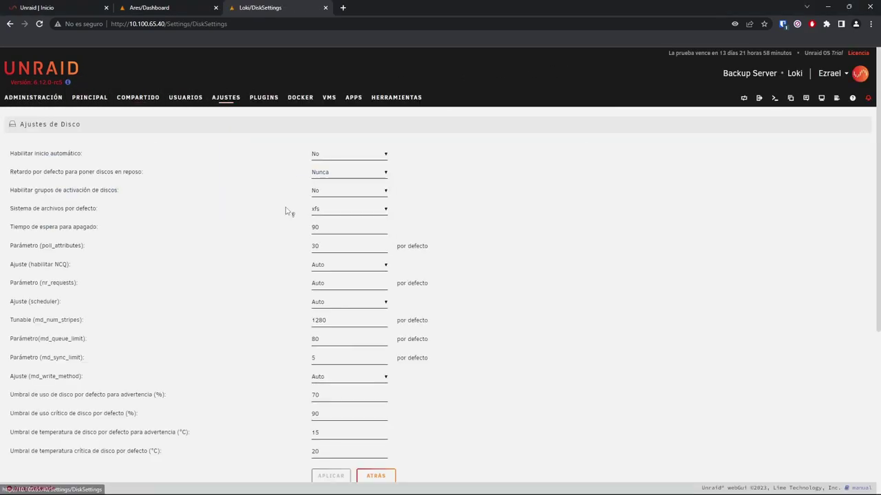
{"action": "scroll", "coordinate": [338, 338], "scroll_direction": "down", "scroll_amount": 2}
{"action": "left_click", "coordinate": [238, 301]}
{"action": "type", "text": "5"}
{"action": "key", "text": "Tab"}
{"action": "type", "text": "6"}
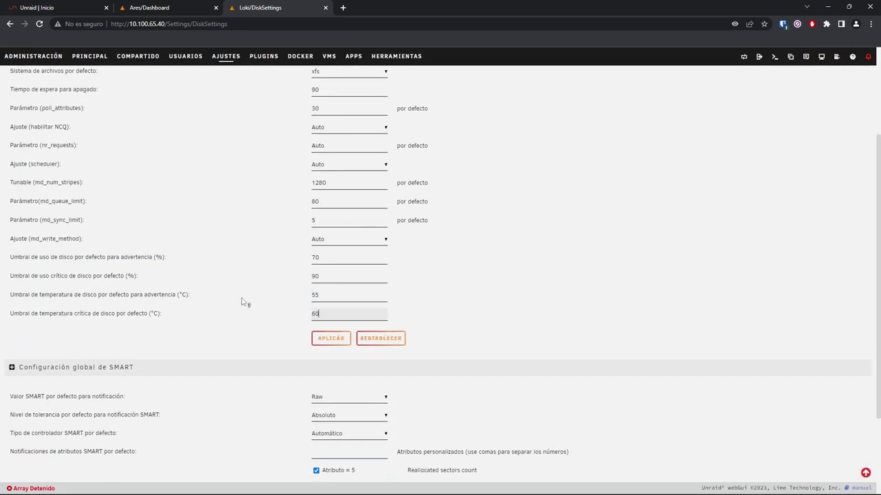
{"action": "left_click", "coordinate": [330, 338]}
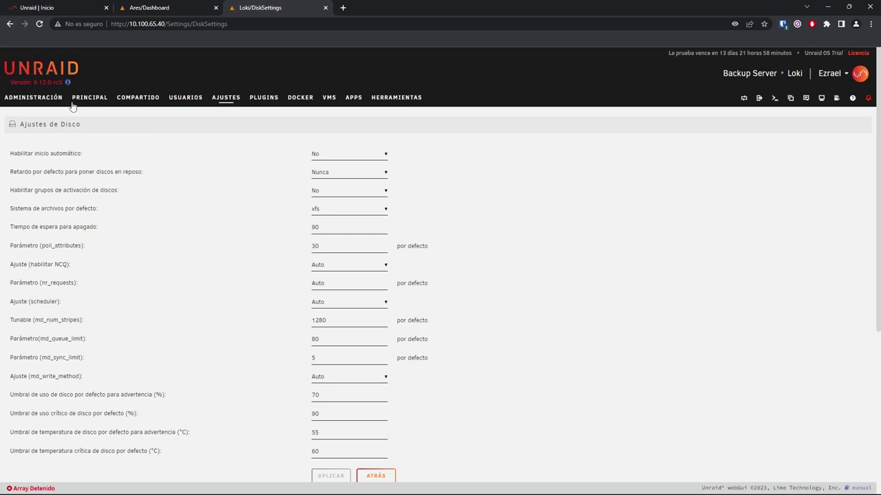
Check the disk temperatures on the dashboard, look for new messages in Discord's loki channel, and reload the dashboard
{"action": "left_click", "coordinate": [52, 103]}
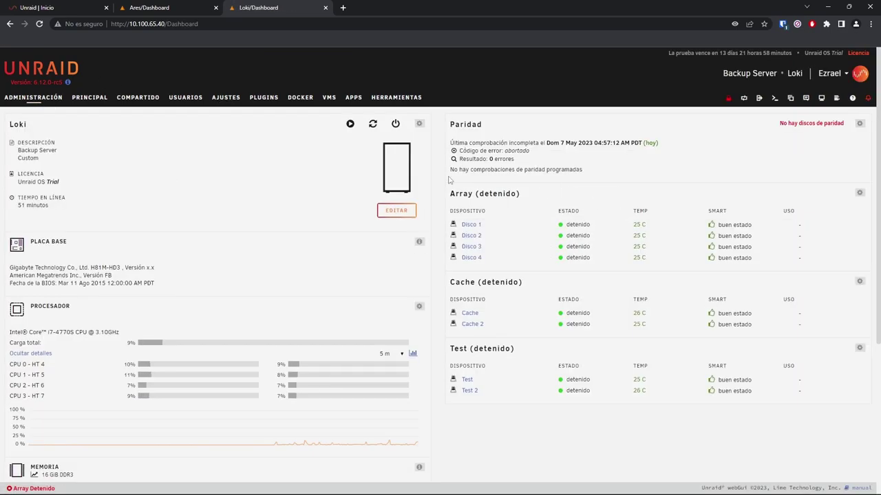
{"action": "key", "text": "alt+Tab"}
{"action": "left_click_drag", "start_coordinate": [587, 242], "coordinate": [580, 393]}
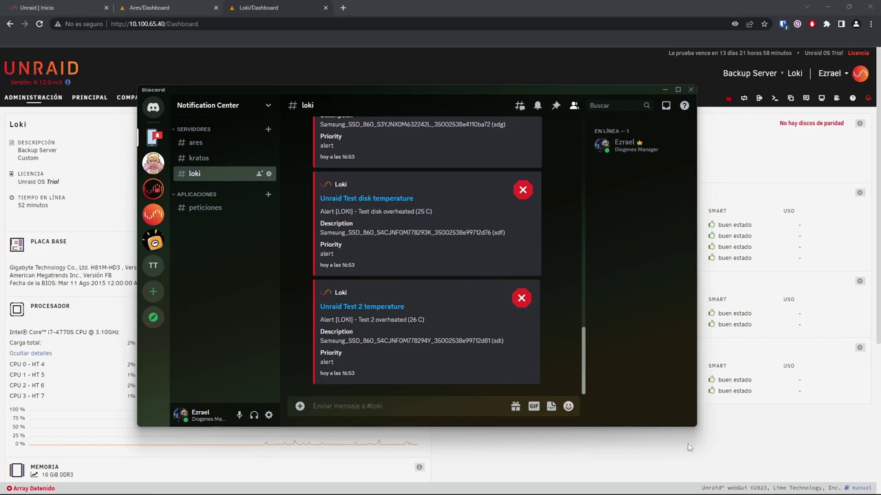
{"action": "left_click", "coordinate": [720, 448]}
{"action": "left_click", "coordinate": [33, 98]}
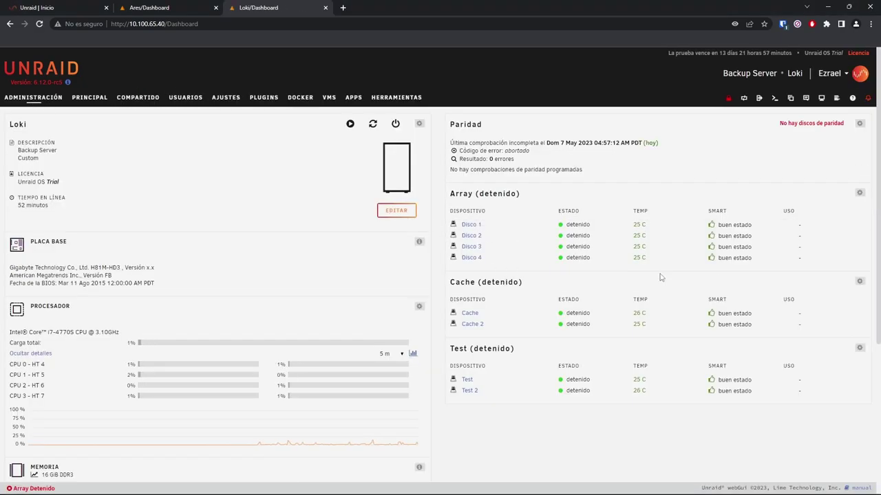
View the latest notification in Discord's kratos channel and recheck the loki channel for new disk messages
{"action": "key", "text": "alt+Tab"}
{"action": "left_click_drag", "start_coordinate": [591, 352], "coordinate": [592, 453]}
{"action": "left_click", "coordinate": [199, 157]}
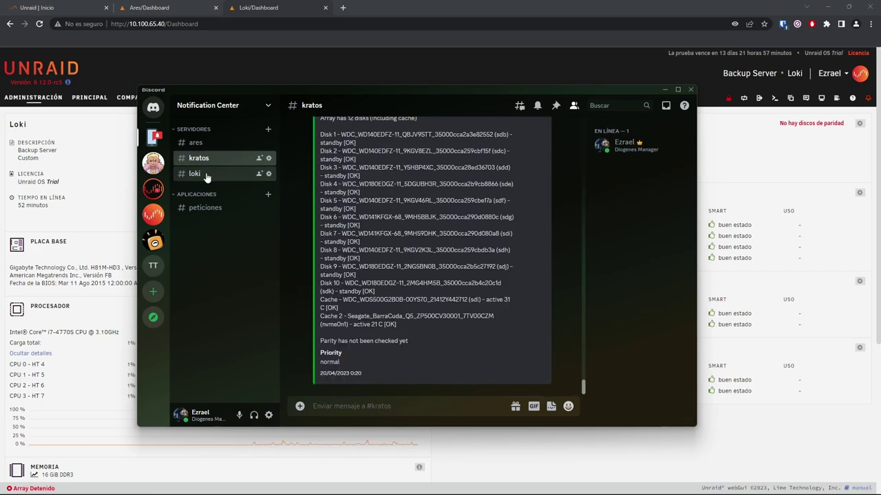
{"action": "left_click", "coordinate": [206, 173]}
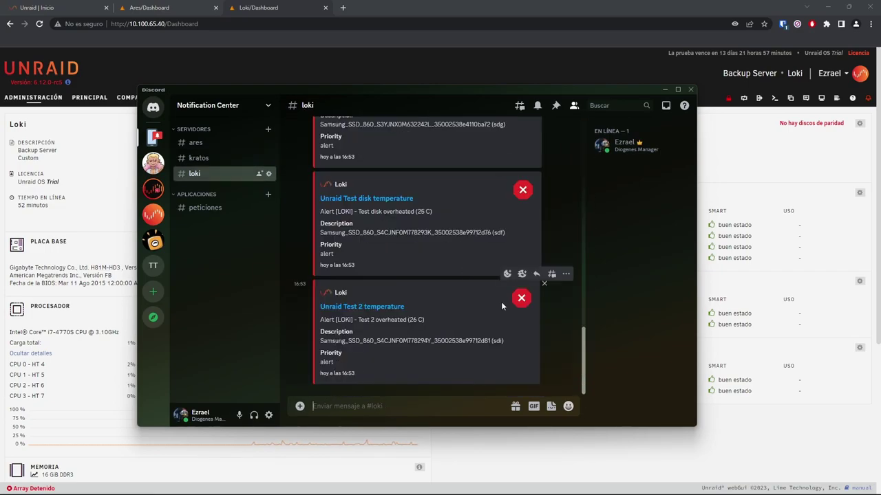
{"action": "left_click", "coordinate": [664, 91]}
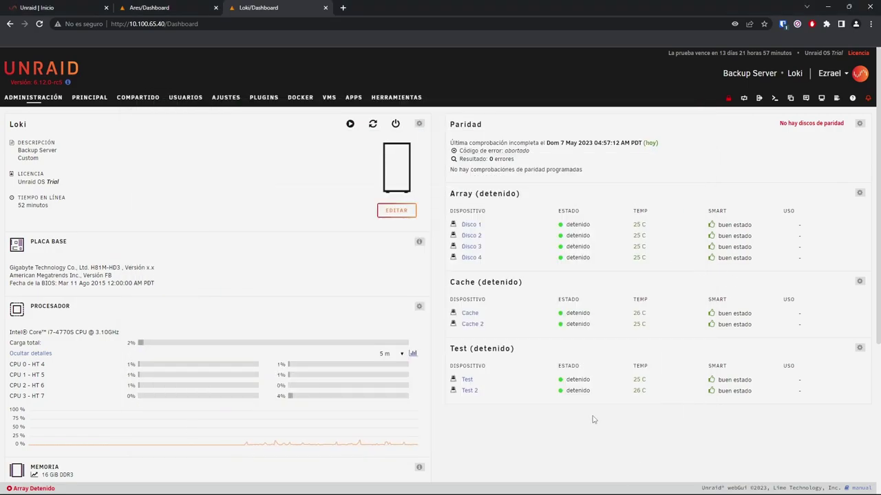
{"action": "key", "text": "alt+Tab"}
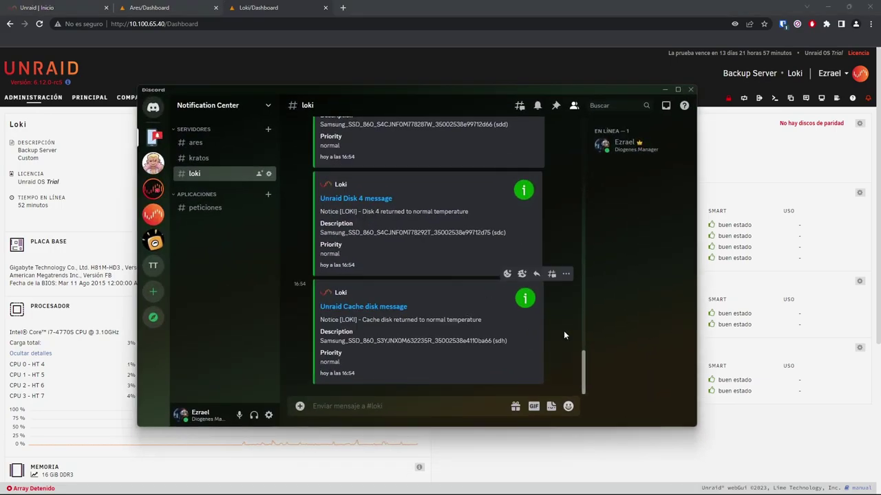
Review the disk temperature messages in the loki channel and open the ares channel
{"action": "scroll", "coordinate": [562, 336], "scroll_direction": "up", "scroll_amount": 3}
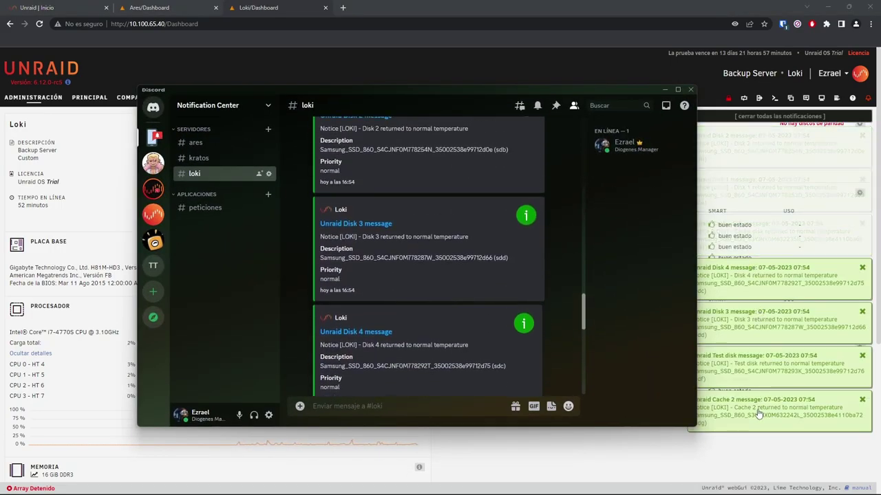
{"action": "scroll", "coordinate": [549, 311], "scroll_direction": "down", "scroll_amount": 4}
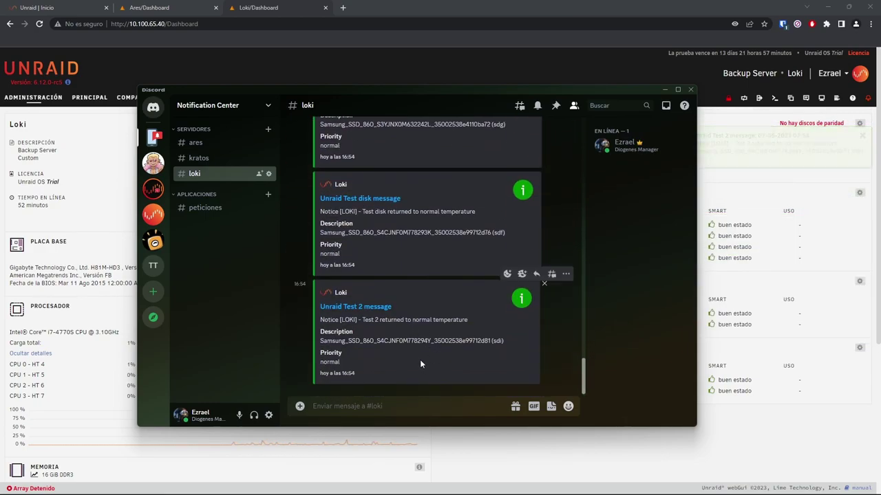
{"action": "left_click", "coordinate": [207, 144]}
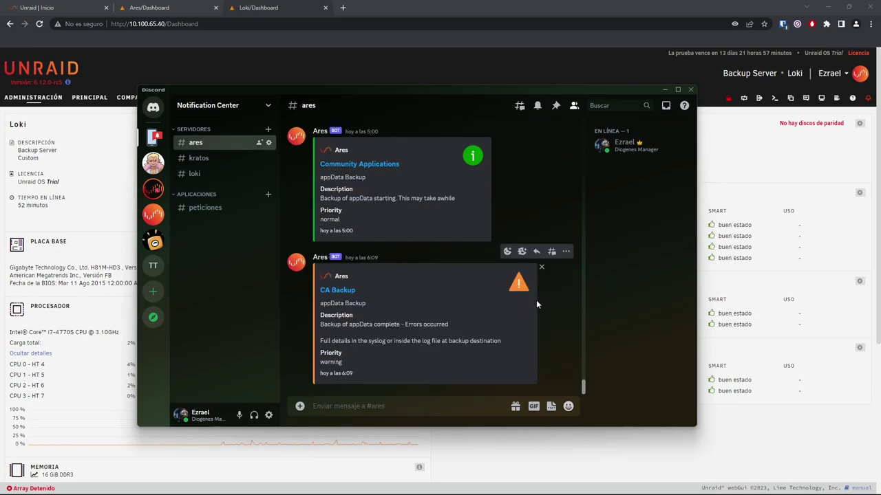
Browse the ares channel's plugin, Docker, array status and Fix Common Problems notifications from 1 May 2023 up to today's
{"action": "scroll", "coordinate": [540, 306], "scroll_direction": "up", "scroll_amount": 10}
{"action": "left_click_drag", "start_coordinate": [582, 359], "coordinate": [509, 260]}
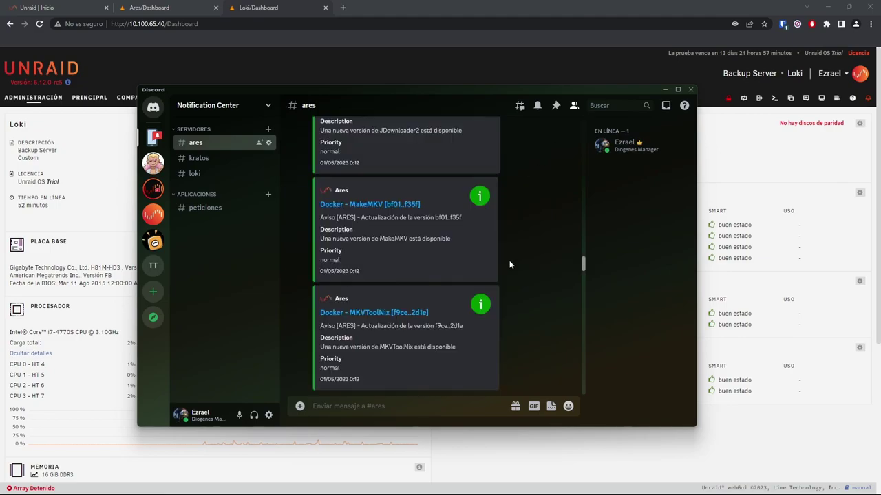
{"action": "scroll", "coordinate": [515, 258], "scroll_direction": "down", "scroll_amount": 6}
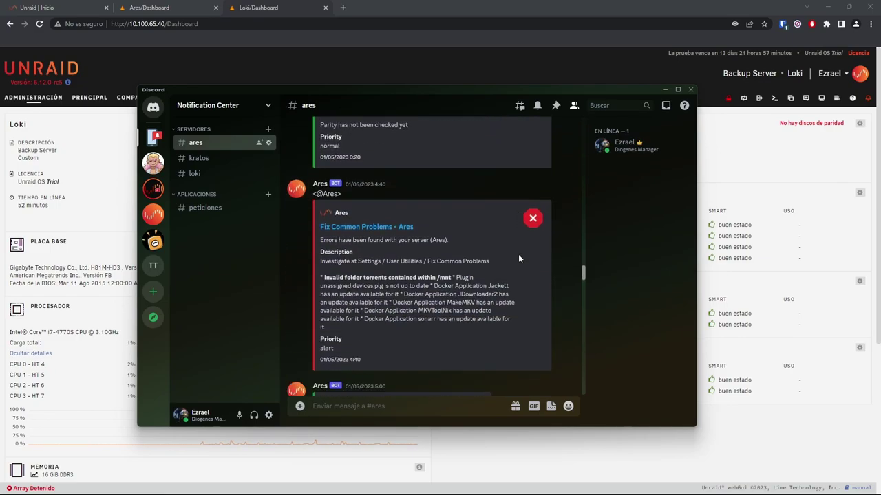
{"action": "scroll", "coordinate": [519, 268], "scroll_direction": "down", "scroll_amount": 10}
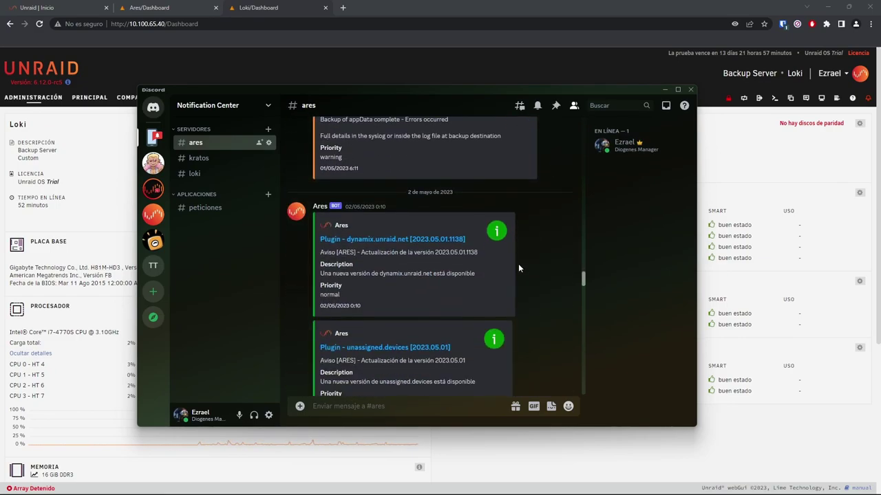
{"action": "scroll", "coordinate": [518, 264], "scroll_direction": "down", "scroll_amount": 10}
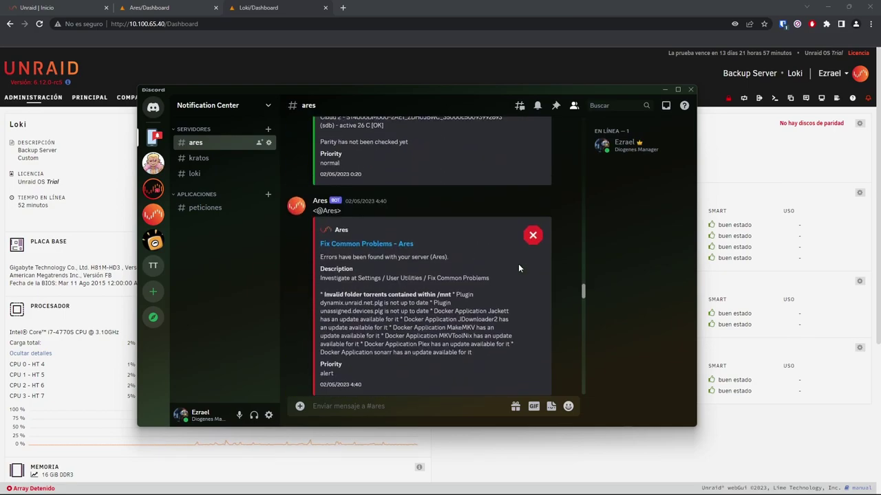
{"action": "scroll", "coordinate": [518, 267], "scroll_direction": "down", "scroll_amount": 10}
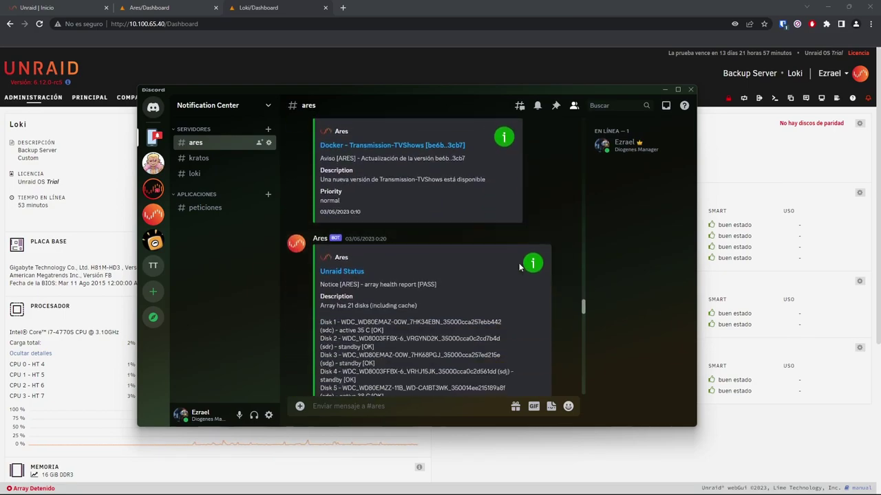
{"action": "scroll", "coordinate": [519, 267], "scroll_direction": "down", "scroll_amount": 10}
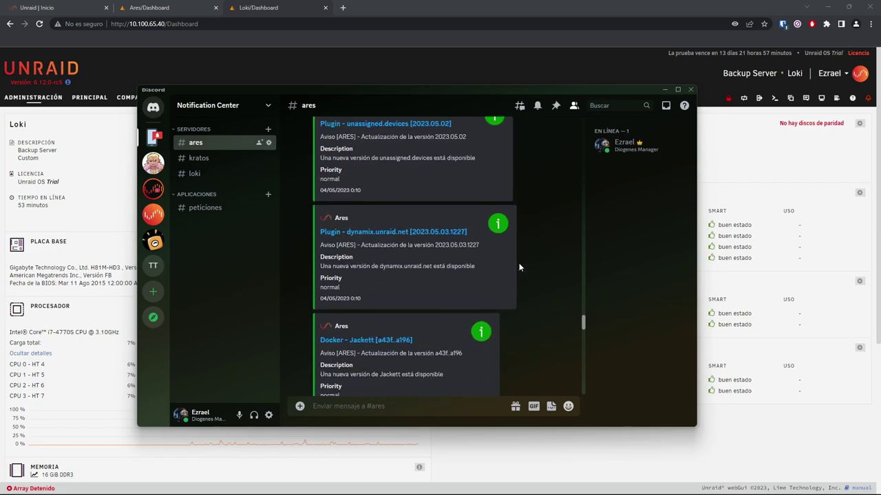
{"action": "scroll", "coordinate": [519, 267], "scroll_direction": "down", "scroll_amount": 10}
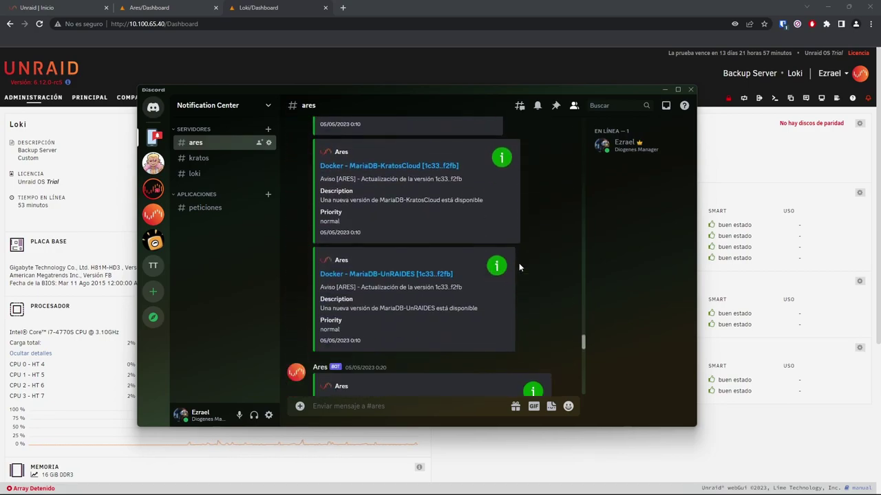
{"action": "scroll", "coordinate": [519, 268], "scroll_direction": "down", "scroll_amount": 10}
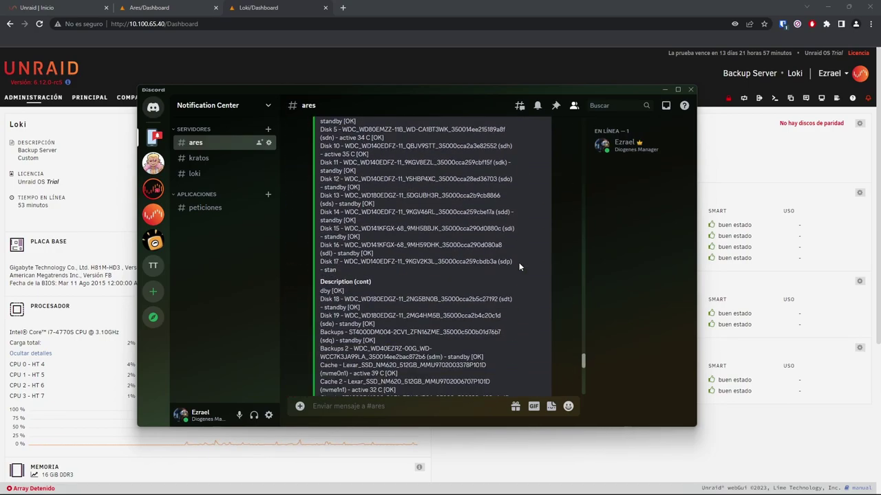
{"action": "scroll", "coordinate": [518, 267], "scroll_direction": "down", "scroll_amount": 10}
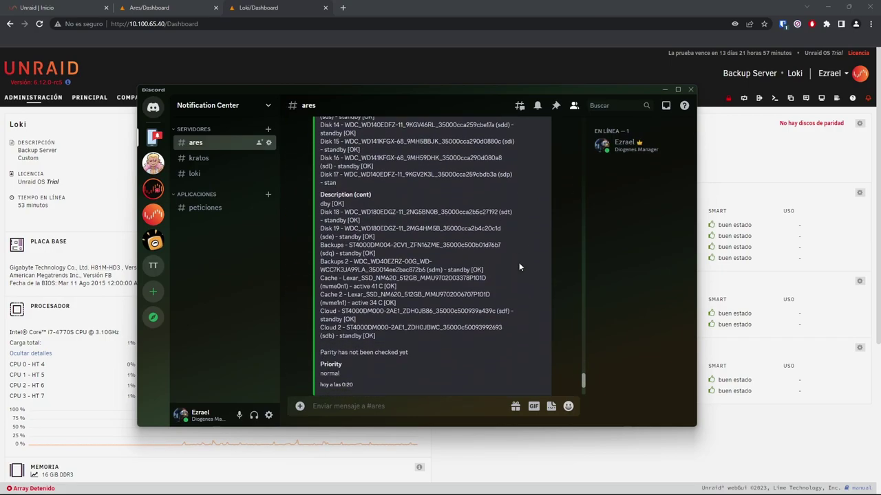
Go back to the beginning of the ares channel and examine the descriptions of the first two UPS communication alerts
{"action": "left_click_drag", "start_coordinate": [584, 387], "coordinate": [584, 126]}
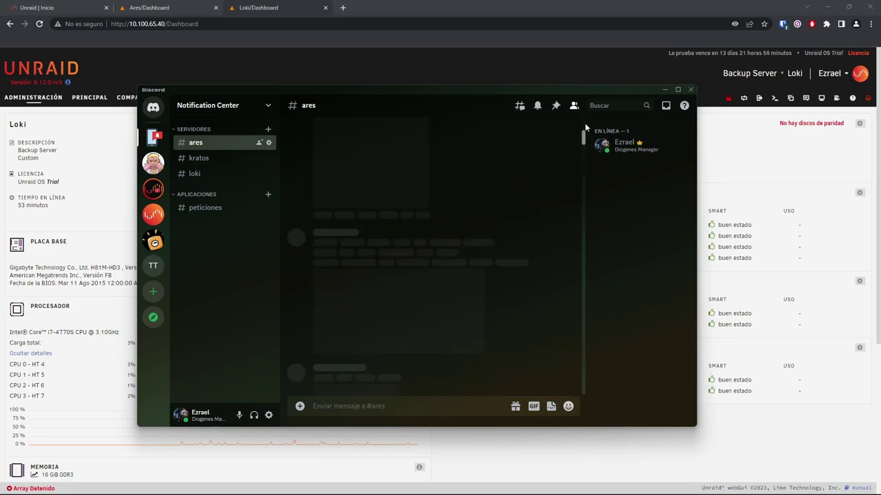
{"action": "scroll", "coordinate": [552, 155], "scroll_direction": "up", "scroll_amount": 10}
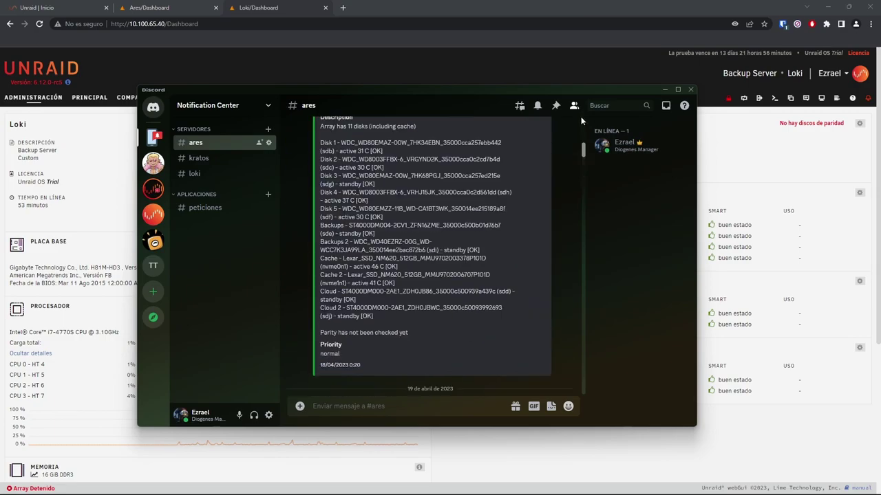
{"action": "left_click_drag", "start_coordinate": [584, 187], "coordinate": [584, 106]}
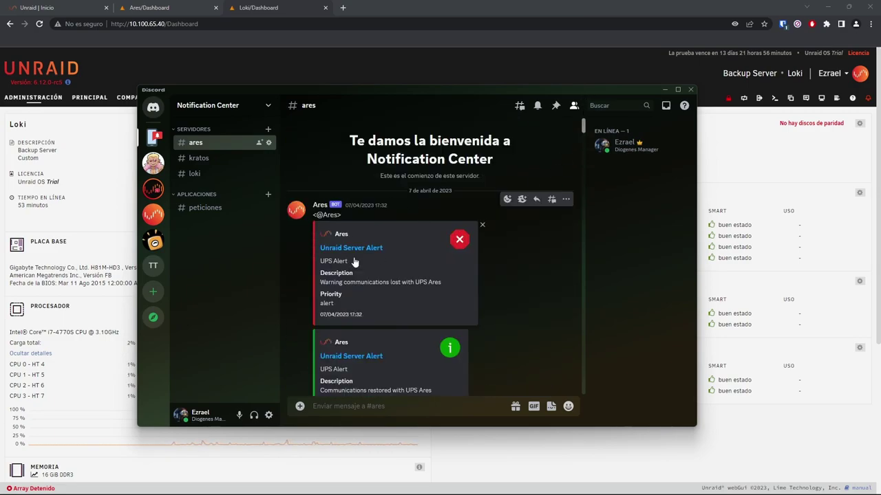
{"action": "scroll", "coordinate": [358, 261], "scroll_direction": "down", "scroll_amount": 1}
{"action": "scroll", "coordinate": [358, 258], "scroll_direction": "down", "scroll_amount": 3}
{"action": "scroll", "coordinate": [358, 207], "scroll_direction": "up", "scroll_amount": 1}
{"action": "left_click_drag", "start_coordinate": [320, 170], "coordinate": [357, 169]}
{"action": "left_click", "coordinate": [327, 193]}
{"action": "left_click_drag", "start_coordinate": [321, 194], "coordinate": [444, 193]}
{"action": "left_click", "coordinate": [444, 194]}
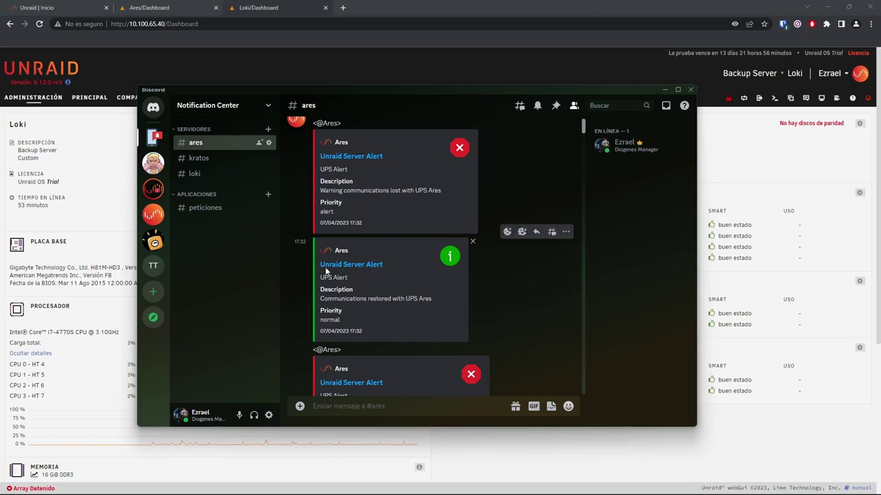
{"action": "left_click_drag", "start_coordinate": [320, 298], "coordinate": [443, 295]}
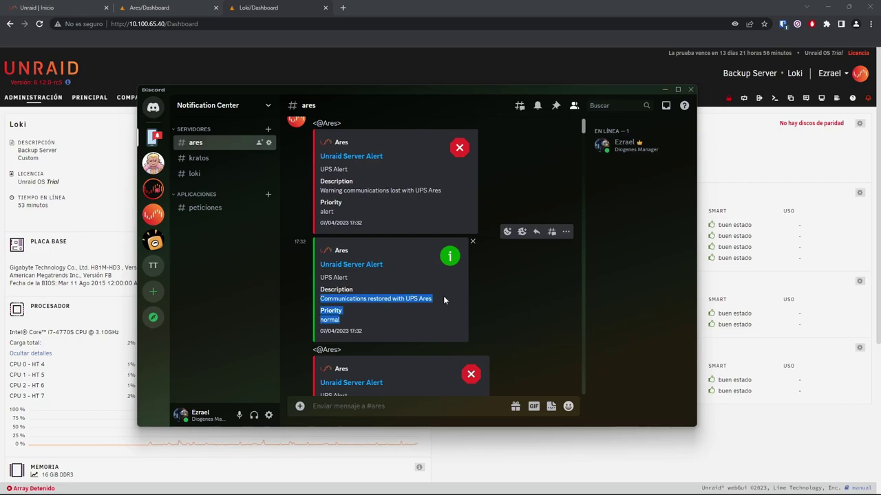
{"action": "left_click", "coordinate": [443, 296]}
Examine the descriptions of the UPS power failure and power return alerts from 7 April 2023
{"action": "scroll", "coordinate": [443, 295], "scroll_direction": "up", "scroll_amount": 5}
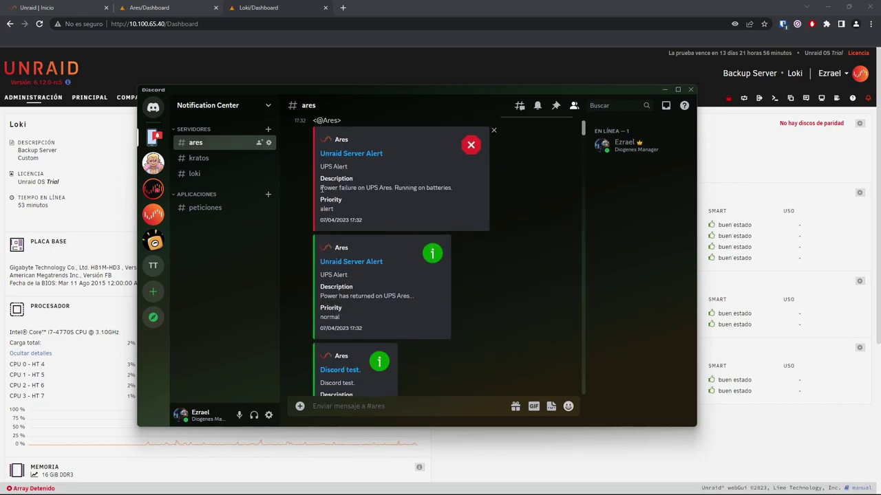
{"action": "left_click_drag", "start_coordinate": [321, 188], "coordinate": [393, 188]}
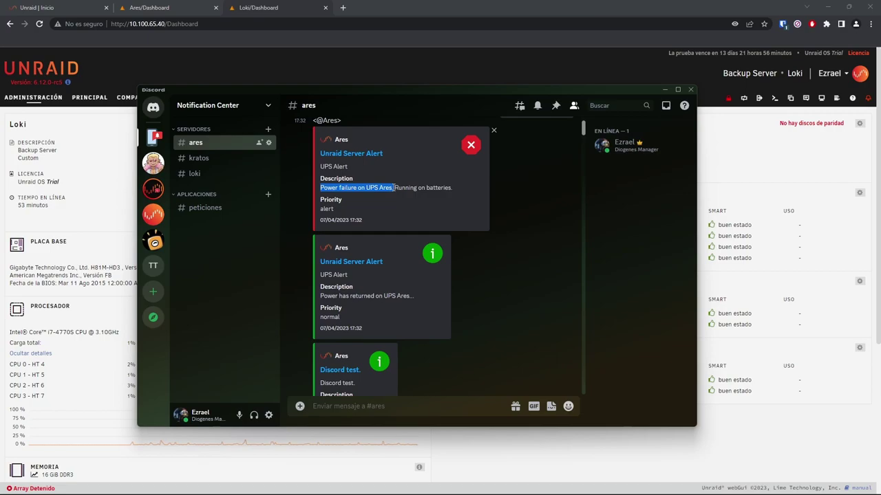
{"action": "left_click", "coordinate": [404, 193]}
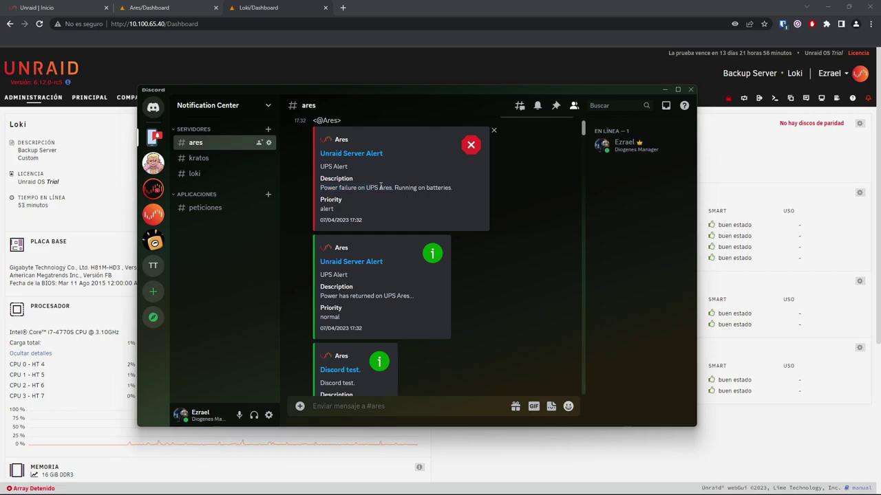
{"action": "left_click_drag", "start_coordinate": [321, 190], "coordinate": [463, 188]}
{"action": "left_click", "coordinate": [458, 186]}
{"action": "scroll", "coordinate": [459, 185], "scroll_direction": "down", "scroll_amount": 3}
{"action": "scroll", "coordinate": [450, 191], "scroll_direction": "up", "scroll_amount": 2}
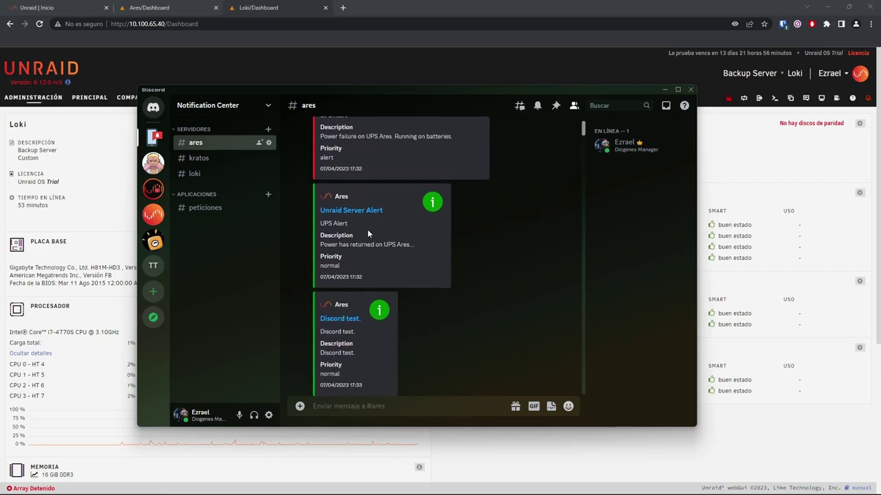
{"action": "left_click_drag", "start_coordinate": [321, 251], "coordinate": [412, 251]}
{"action": "left_click", "coordinate": [412, 250]}
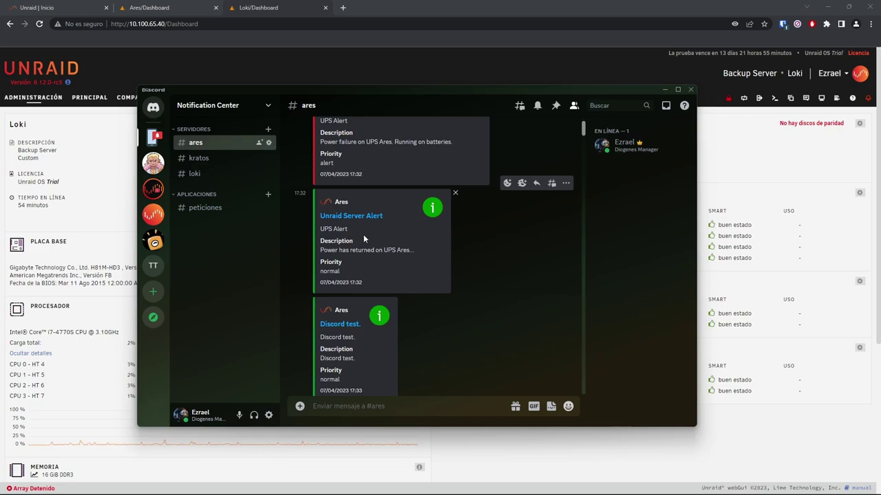
{"action": "scroll", "coordinate": [363, 234], "scroll_direction": "down", "scroll_amount": 3}
{"action": "scroll", "coordinate": [365, 241], "scroll_direction": "up", "scroll_amount": 2}
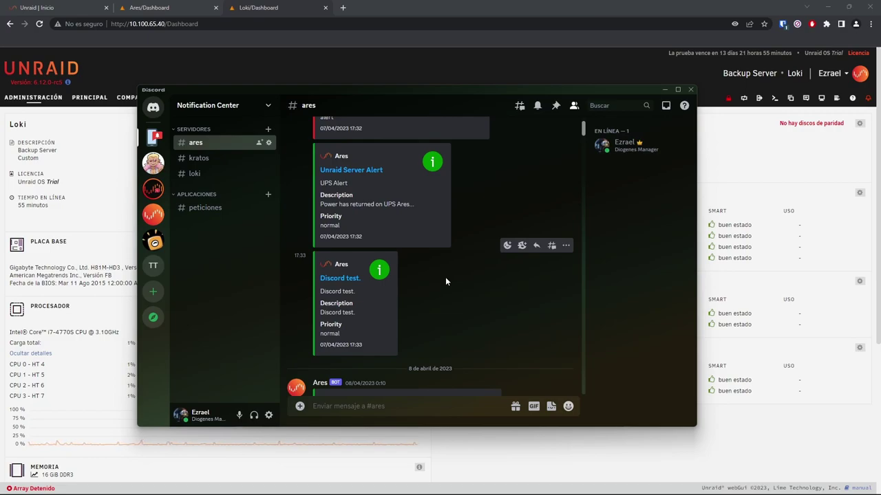
{"action": "scroll", "coordinate": [445, 282], "scroll_direction": "up", "scroll_amount": 2}
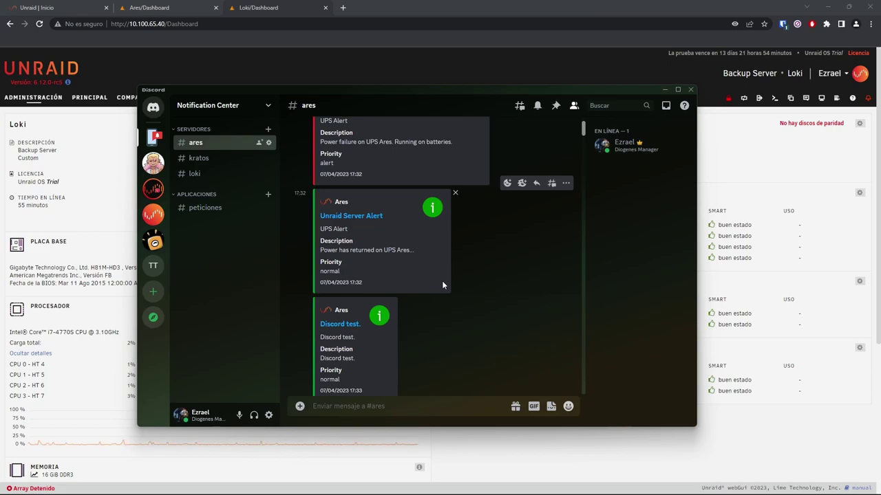
Examine the 8 April 2023 update notifications for the Spanish language pack, the plugins and the Jackett Docker container
{"action": "scroll", "coordinate": [442, 285], "scroll_direction": "down", "scroll_amount": 3}
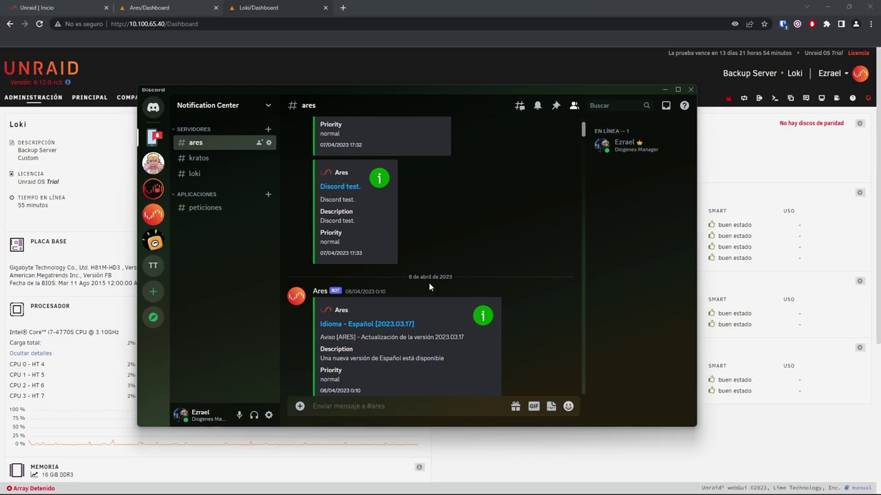
{"action": "scroll", "coordinate": [429, 283], "scroll_direction": "down", "scroll_amount": 1}
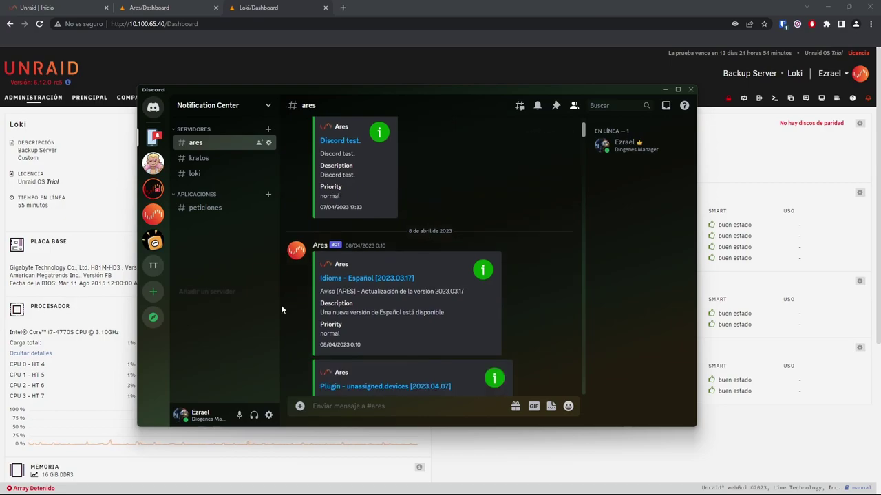
{"action": "left_click_drag", "start_coordinate": [320, 278], "coordinate": [374, 278]}
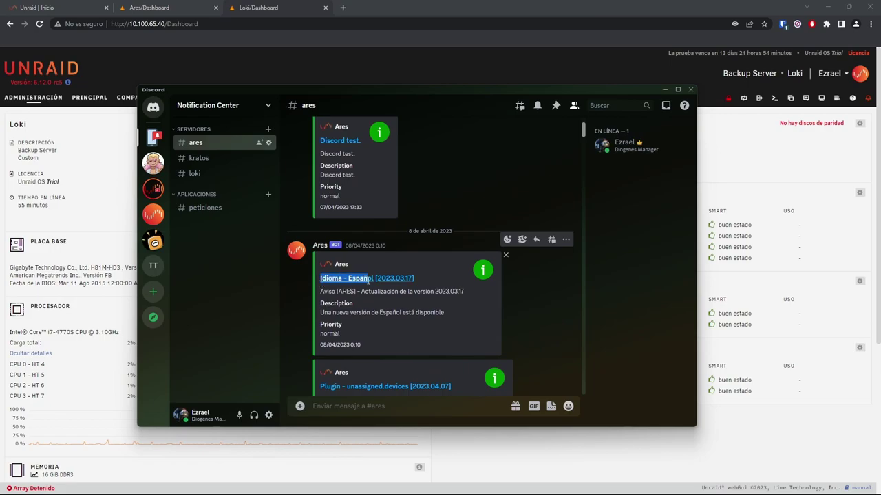
{"action": "left_click", "coordinate": [418, 310]}
{"action": "scroll", "coordinate": [393, 336], "scroll_direction": "down", "scroll_amount": 1}
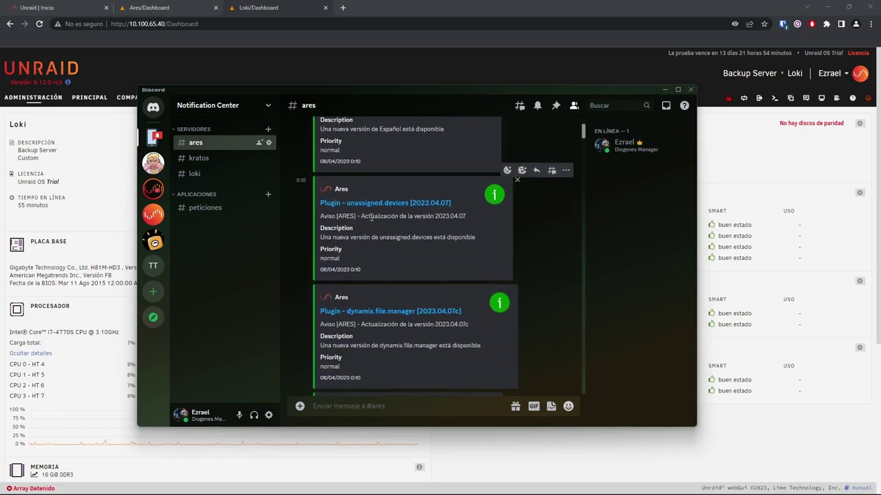
{"action": "scroll", "coordinate": [408, 290], "scroll_direction": "down", "scroll_amount": 3}
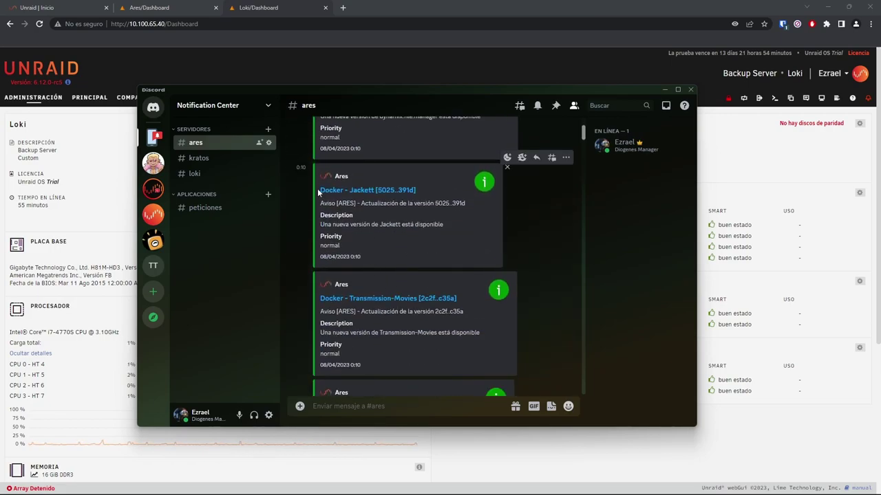
{"action": "left_click_drag", "start_coordinate": [319, 193], "coordinate": [404, 221]}
{"action": "left_click", "coordinate": [403, 221]}
Examine the Unraid Status array health report of 8 April 2023, including the line giving the number of disks
{"action": "scroll", "coordinate": [406, 298], "scroll_direction": "down", "scroll_amount": 5}
{"action": "scroll", "coordinate": [377, 220], "scroll_direction": "up", "scroll_amount": 3}
{"action": "scroll", "coordinate": [344, 179], "scroll_direction": "down", "scroll_amount": 2}
{"action": "left_click_drag", "start_coordinate": [318, 152], "coordinate": [488, 367]}
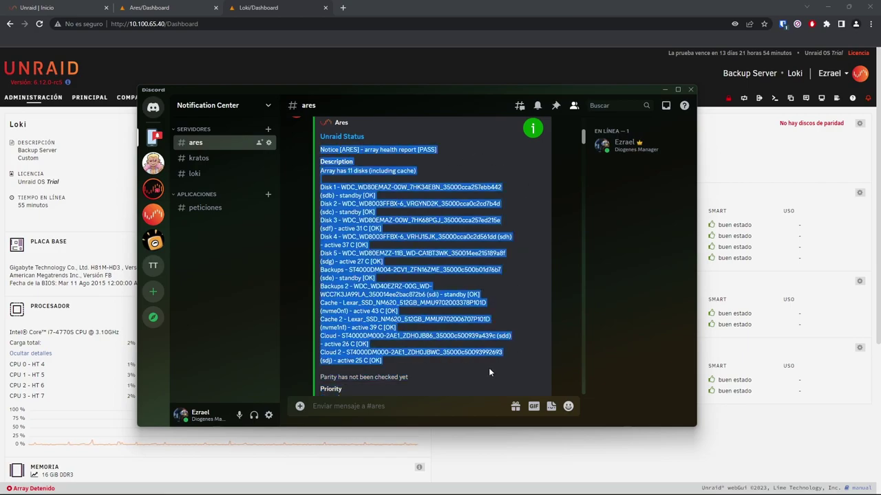
{"action": "left_click", "coordinate": [489, 367]}
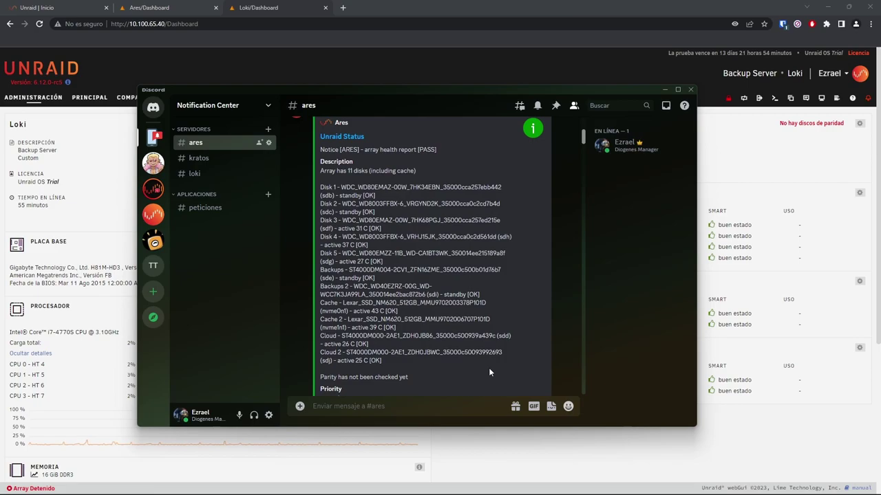
{"action": "left_click_drag", "start_coordinate": [319, 171], "coordinate": [421, 175]}
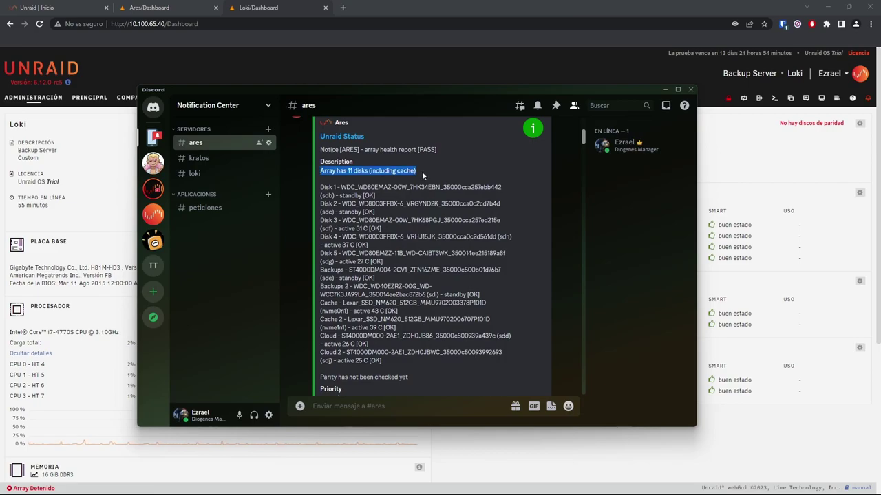
{"action": "left_click", "coordinate": [422, 171]}
{"action": "scroll", "coordinate": [422, 172], "scroll_direction": "down", "scroll_amount": 1}
{"action": "scroll", "coordinate": [422, 172], "scroll_direction": "up", "scroll_amount": 1}
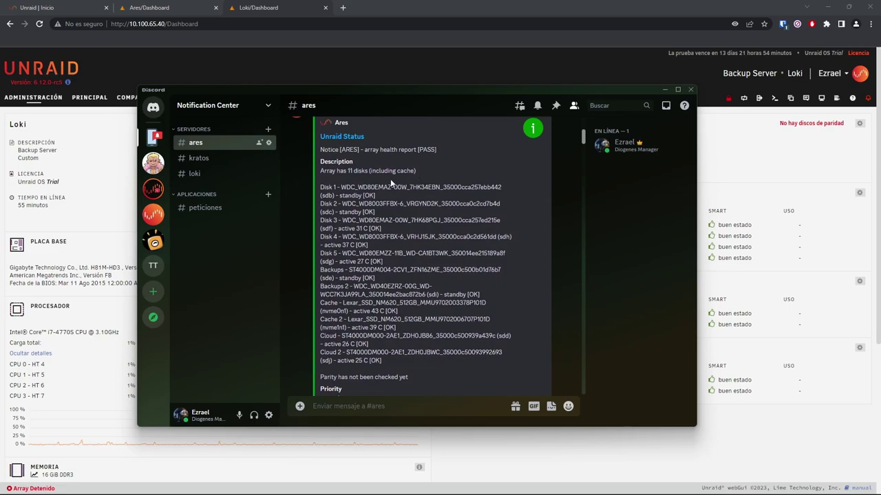
Inspect the state and temperature entries of each disk in the health report, focusing on the Backups and Cloud disks
{"action": "left_click_drag", "start_coordinate": [320, 187], "coordinate": [419, 368]}
{"action": "left_click", "coordinate": [421, 364]}
{"action": "left_click_drag", "start_coordinate": [321, 271], "coordinate": [381, 282]}
{"action": "left_click", "coordinate": [382, 282]}
{"action": "double_click", "coordinate": [342, 279]}
{"action": "left_click", "coordinate": [387, 275]}
{"action": "double_click", "coordinate": [328, 352]}
{"action": "left_click_drag", "start_coordinate": [320, 336], "coordinate": [396, 363]}
Skim past the health report and return to the newest notifications in the ares channel
{"action": "scroll", "coordinate": [436, 301], "scroll_direction": "down", "scroll_amount": 3}
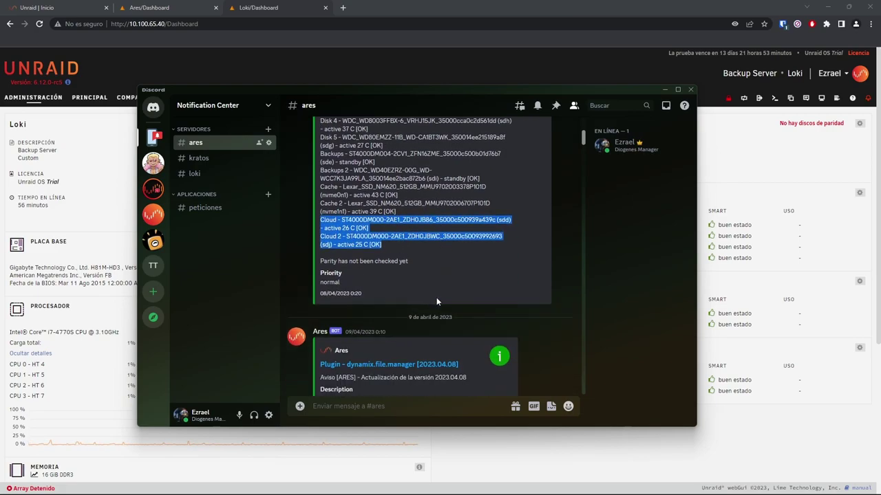
{"action": "scroll", "coordinate": [440, 299], "scroll_direction": "down", "scroll_amount": 5}
{"action": "left_click_drag", "start_coordinate": [579, 148], "coordinate": [576, 391]}
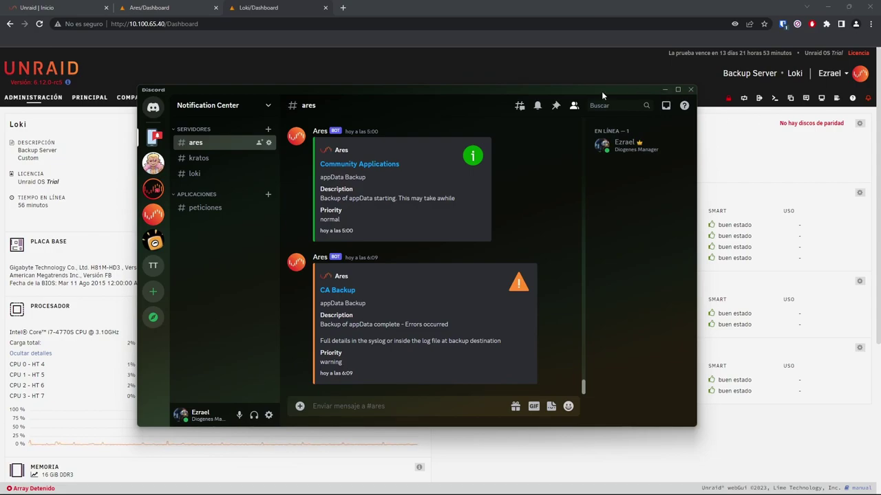
Examine the Fix Common Problems alert in the ares channel, focusing on the invalid torrents folder entry within /mnt
{"action": "scroll", "coordinate": [499, 281], "scroll_direction": "up", "scroll_amount": 3}
{"action": "scroll", "coordinate": [499, 281], "scroll_direction": "up", "scroll_amount": 3}
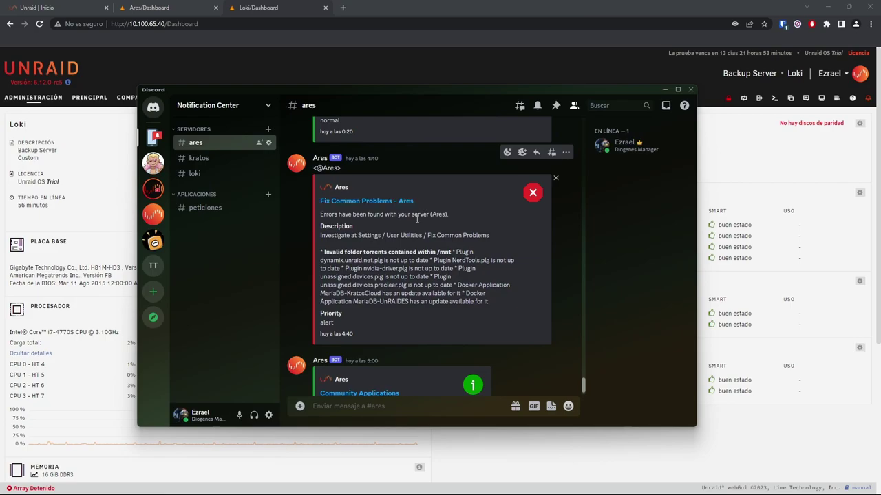
{"action": "double_click", "coordinate": [322, 239]}
{"action": "left_click_drag", "start_coordinate": [358, 235], "coordinate": [500, 239]}
{"action": "left_click", "coordinate": [410, 252]}
{"action": "left_click_drag", "start_coordinate": [324, 253], "coordinate": [454, 252]}
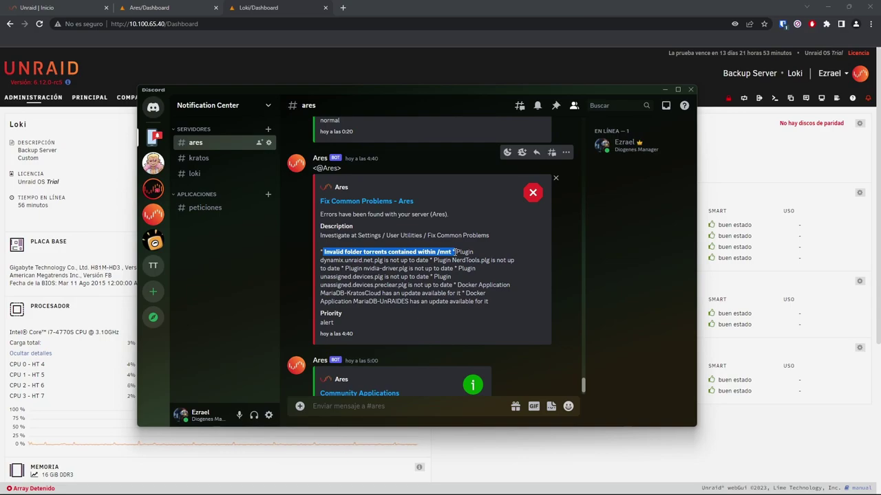
{"action": "left_click", "coordinate": [454, 252]}
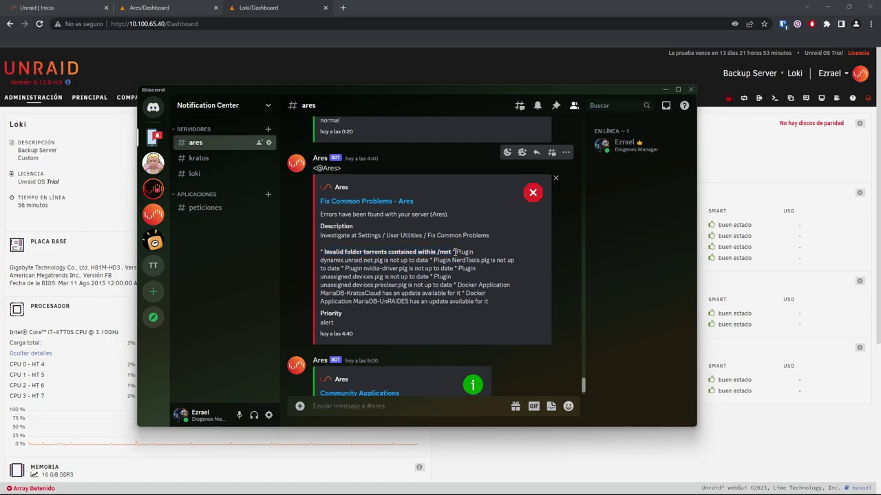
{"action": "left_click_drag", "start_coordinate": [454, 252], "coordinate": [320, 253]}
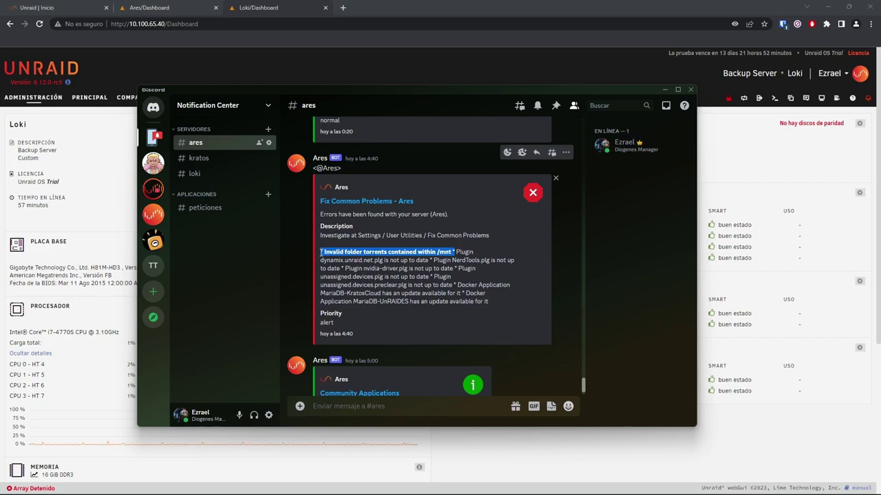
{"action": "left_click_drag", "start_coordinate": [320, 252], "coordinate": [319, 253]}
{"action": "left_click", "coordinate": [455, 251]}
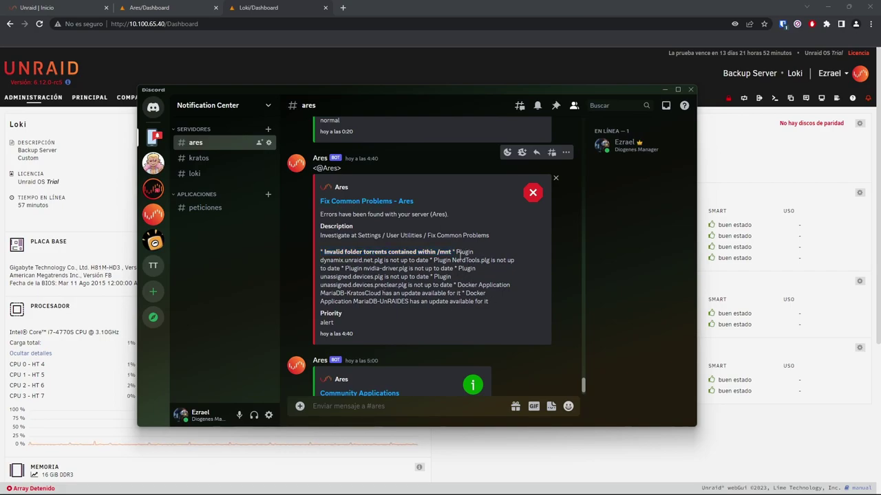
Read through the plugin and Docker application update entries in the Fix Common Problems alert
{"action": "left_click_drag", "start_coordinate": [456, 251], "coordinate": [475, 253]}
{"action": "left_click", "coordinate": [480, 259]}
{"action": "left_click_drag", "start_coordinate": [320, 260], "coordinate": [490, 286]}
{"action": "left_click", "coordinate": [502, 297]}
Examine the appData Backup start notification and the CA Backup completion warning, including the backup result description
{"action": "scroll", "coordinate": [421, 309], "scroll_direction": "down", "scroll_amount": 3}
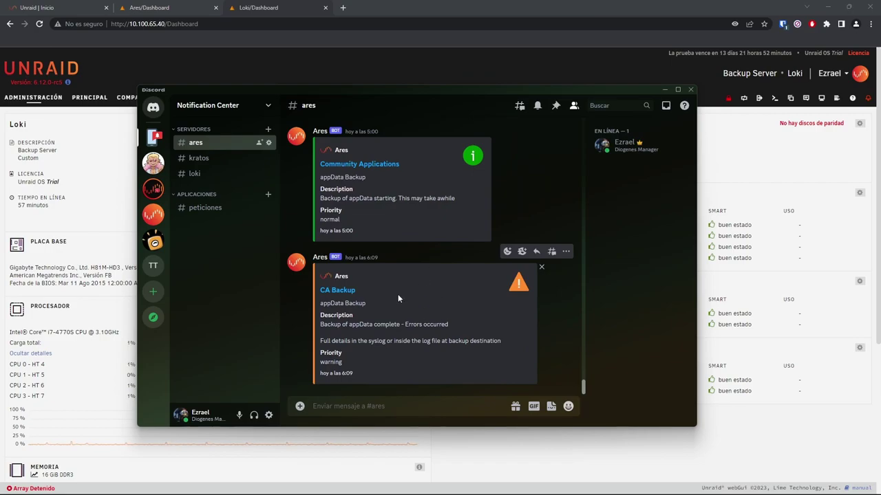
{"action": "scroll", "coordinate": [398, 294], "scroll_direction": "up", "scroll_amount": 1}
{"action": "scroll", "coordinate": [403, 292], "scroll_direction": "down", "scroll_amount": 1}
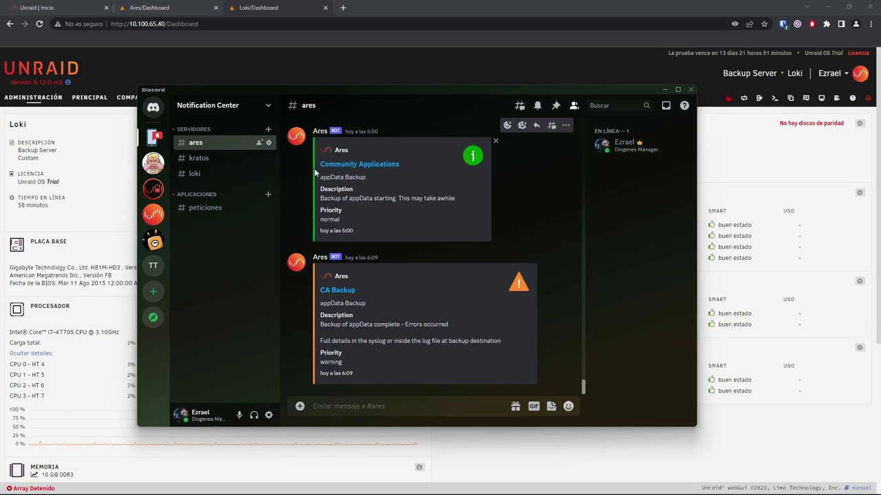
{"action": "left_click_drag", "start_coordinate": [318, 177], "coordinate": [391, 179]}
{"action": "left_click", "coordinate": [391, 180]}
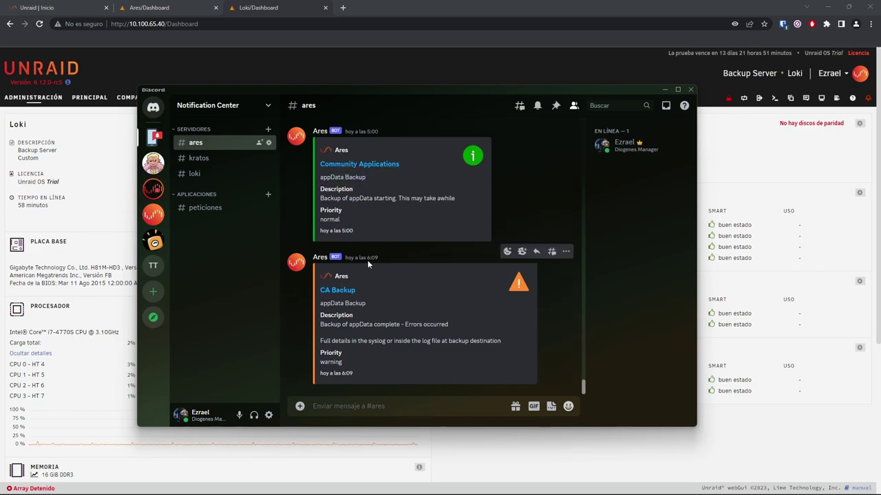
{"action": "mouse_move", "coordinate": [376, 259]}
{"action": "mouse_move", "coordinate": [321, 324]}
{"action": "left_mouse_down"}
{"action": "mouse_move", "coordinate": [452, 329]}
{"action": "mouse_move", "coordinate": [320, 329]}
{"action": "left_mouse_up"}
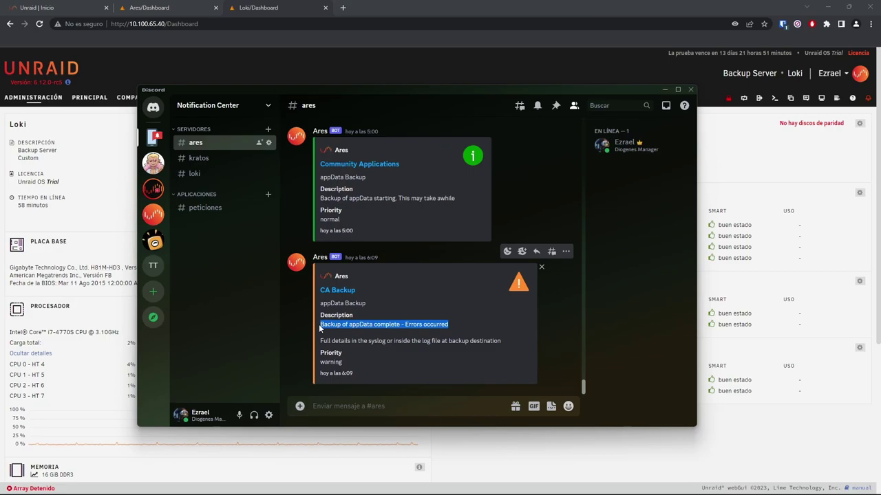
{"action": "left_click", "coordinate": [320, 329]}
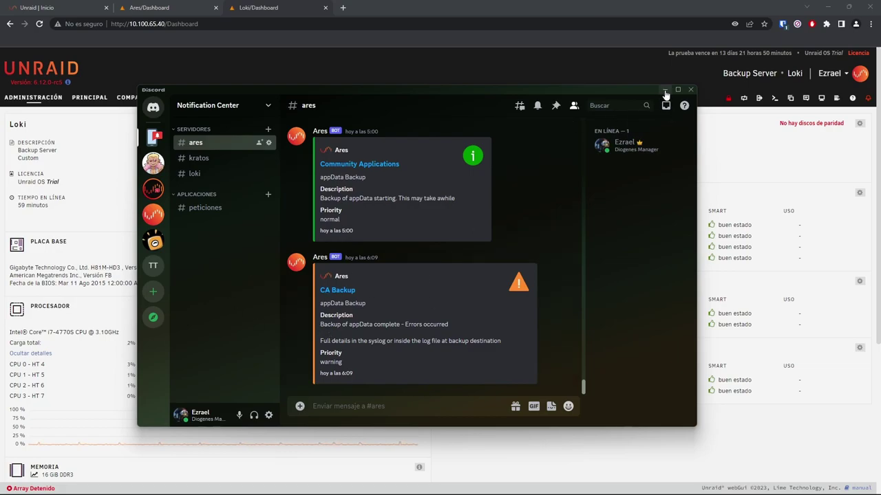
Compare the green, orange and red priority markings across the normal, warning and alert notifications in the ares channel
{"action": "scroll", "coordinate": [518, 225], "scroll_direction": "up", "scroll_amount": 5}
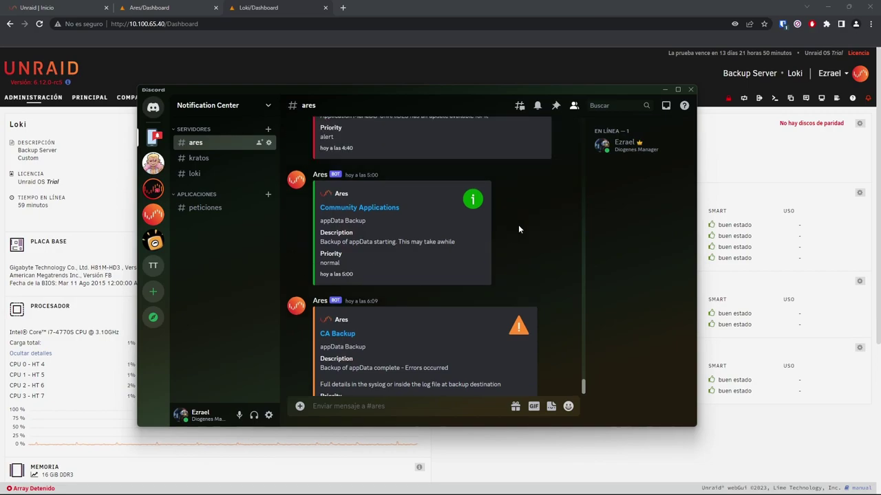
{"action": "scroll", "coordinate": [323, 178], "scroll_direction": "down", "scroll_amount": 5}
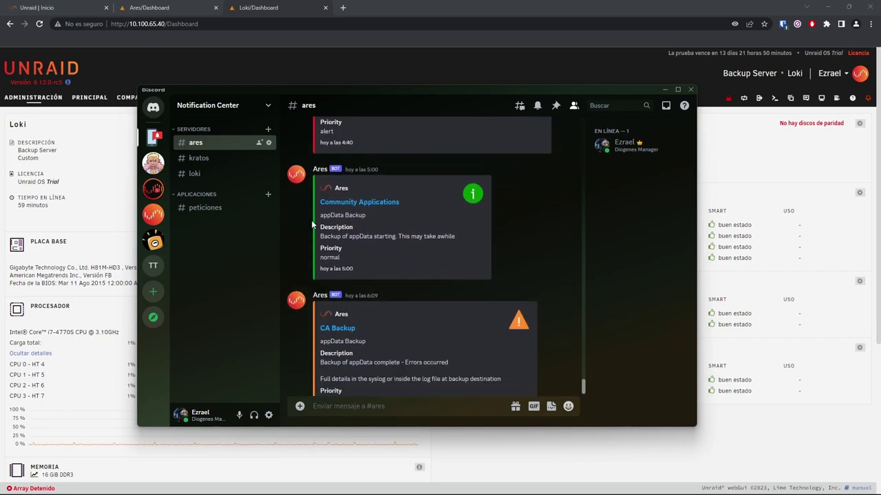
{"action": "scroll", "coordinate": [315, 314], "scroll_direction": "up", "scroll_amount": 4}
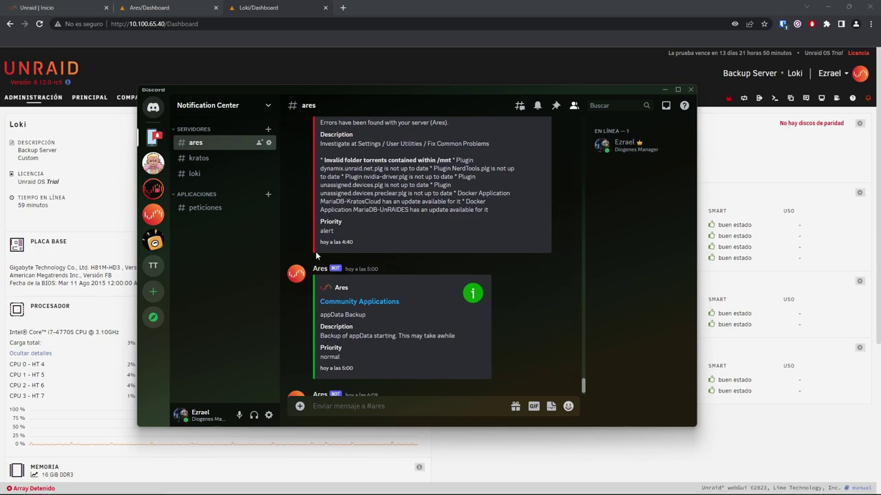
{"action": "scroll", "coordinate": [311, 302], "scroll_direction": "down", "scroll_amount": 4}
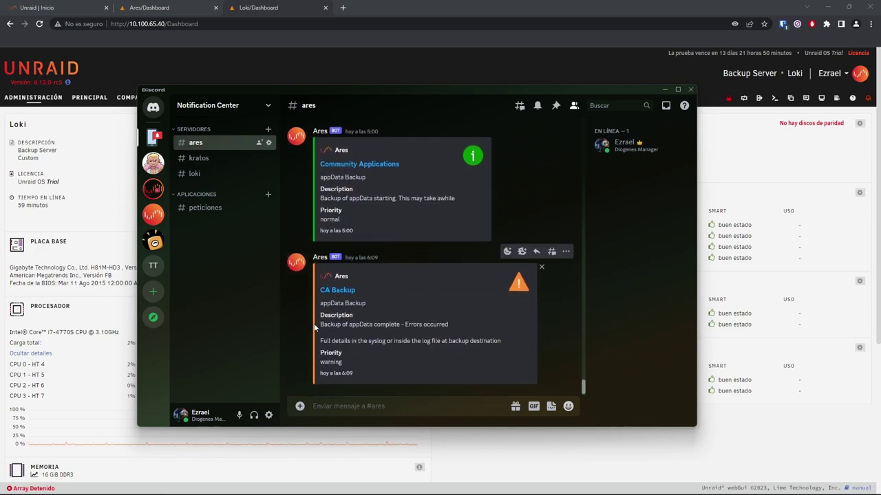
{"action": "scroll", "coordinate": [315, 327], "scroll_direction": "up", "scroll_amount": 5}
{"action": "scroll", "coordinate": [403, 317], "scroll_direction": "up", "scroll_amount": 6}
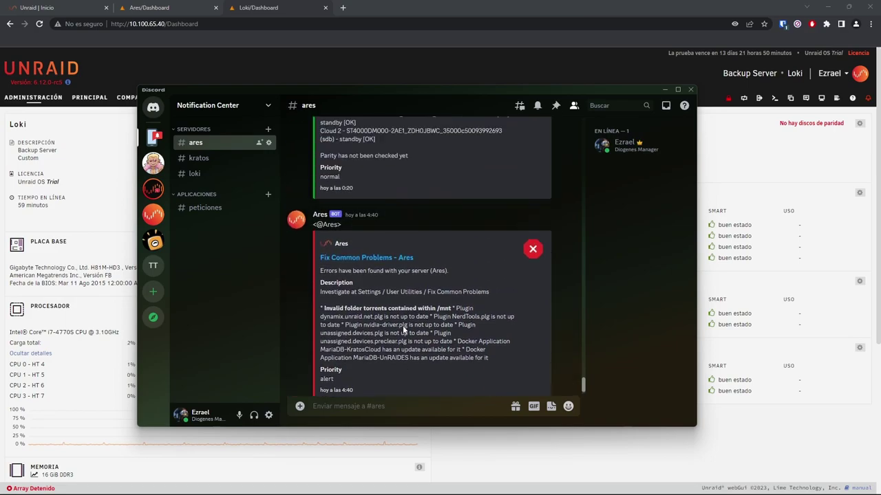
{"action": "scroll", "coordinate": [447, 344], "scroll_direction": "down", "scroll_amount": 1}
{"action": "scroll", "coordinate": [493, 363], "scroll_direction": "up", "scroll_amount": 10}
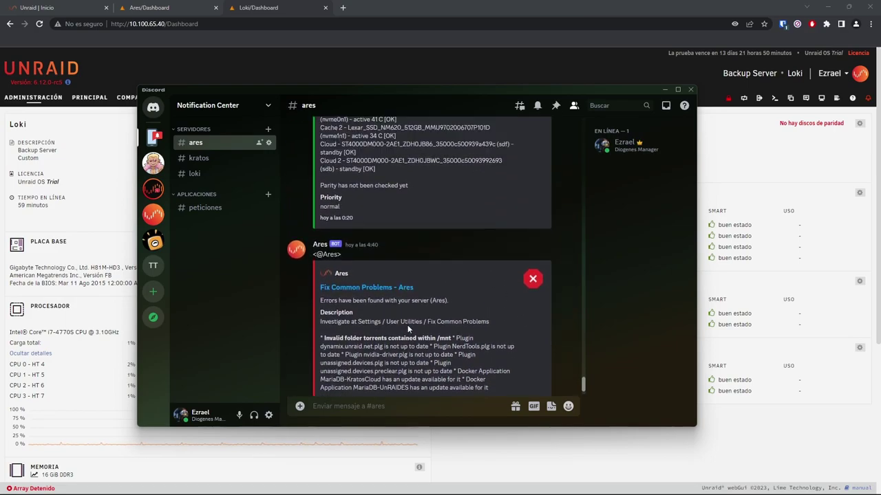
{"action": "scroll", "coordinate": [406, 331], "scroll_direction": "up", "scroll_amount": 5}
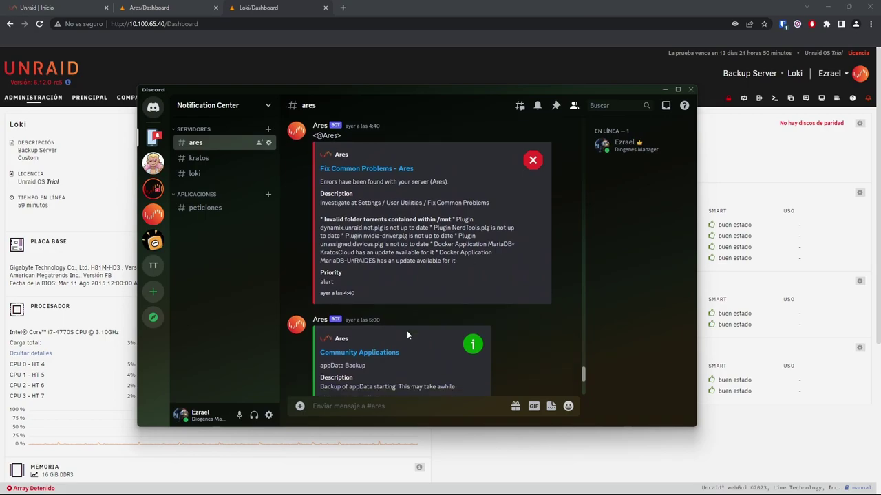
{"action": "scroll", "coordinate": [407, 330], "scroll_direction": "down", "scroll_amount": 15}
{"action": "scroll", "coordinate": [407, 328], "scroll_direction": "down", "scroll_amount": 5}
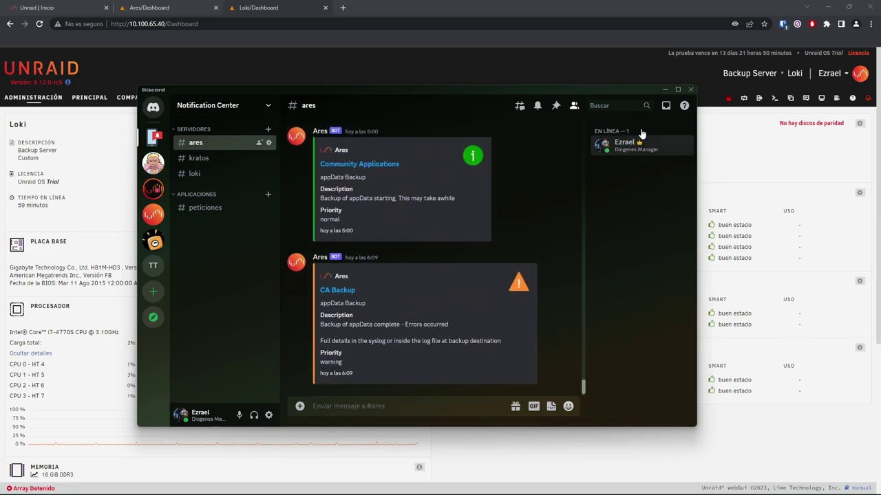
Leave Discord, open Loki's notification settings in Unraid and locate the Telegram agent section
{"action": "left_click", "coordinate": [666, 91]}
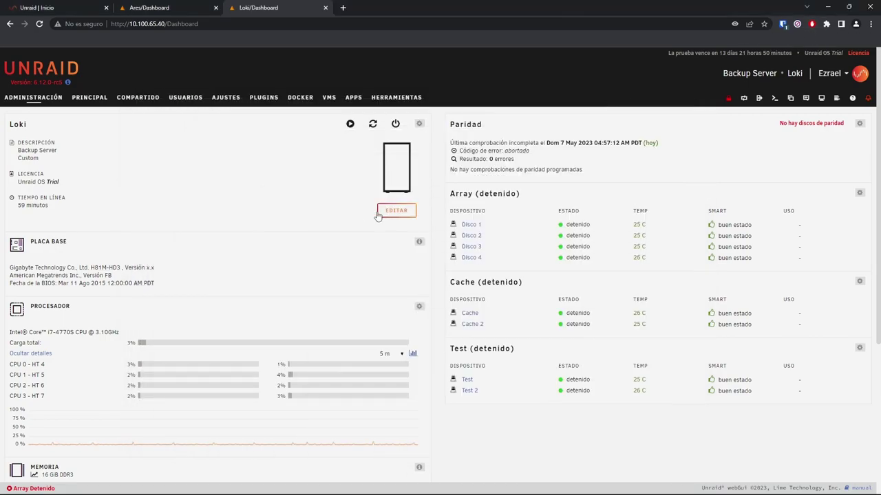
{"action": "left_click", "coordinate": [233, 100]}
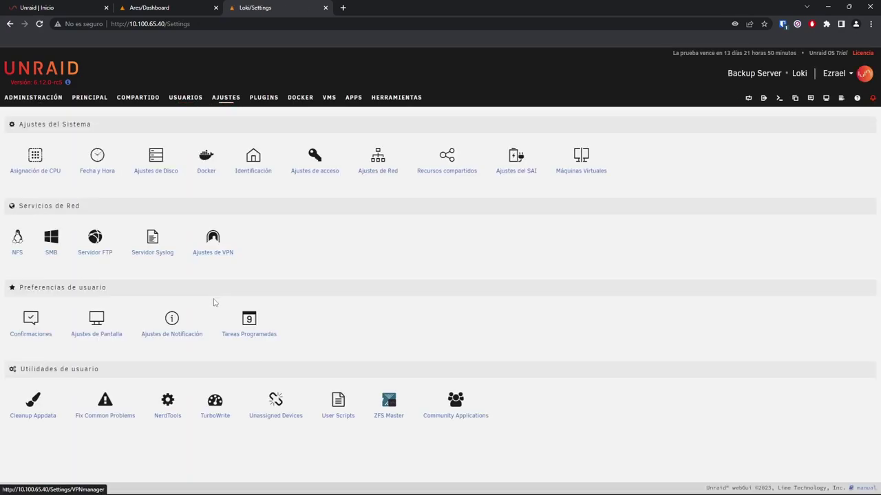
{"action": "left_click", "coordinate": [172, 323]}
{"action": "scroll", "coordinate": [172, 348], "scroll_direction": "down", "scroll_amount": 20}
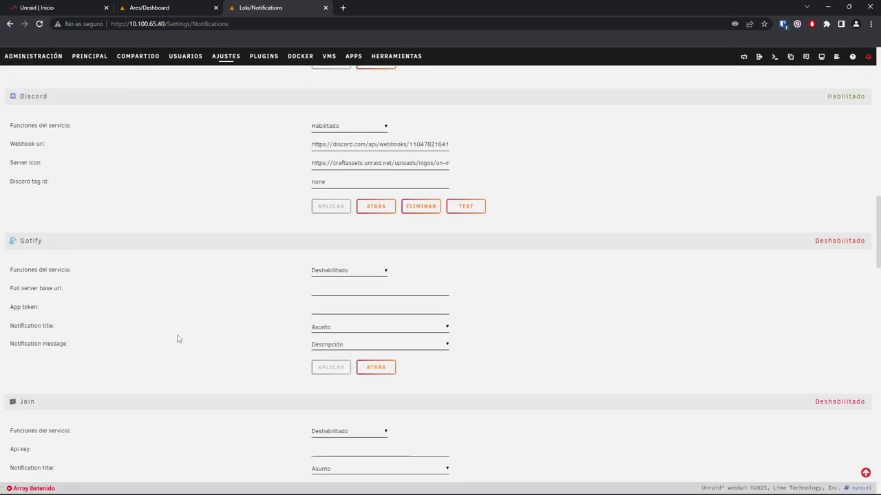
{"action": "scroll", "coordinate": [169, 330], "scroll_direction": "up", "scroll_amount": 2}
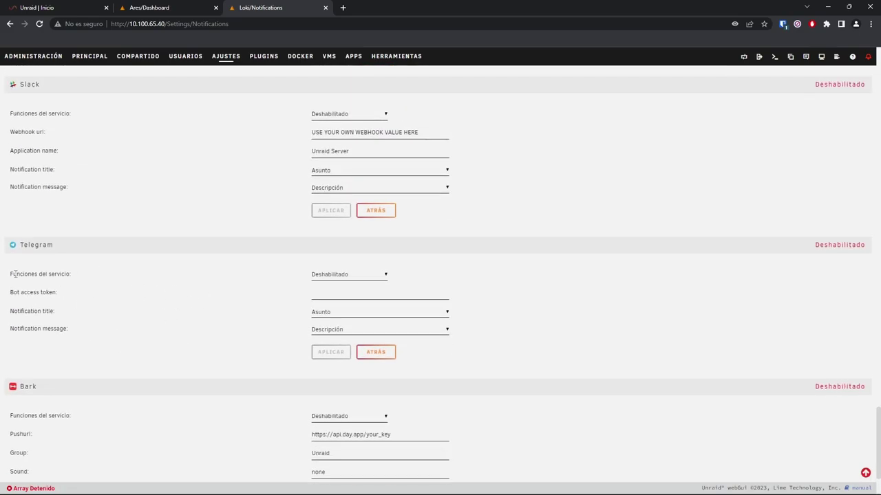
{"action": "left_click_drag", "start_coordinate": [10, 245], "coordinate": [59, 246]}
{"action": "left_click", "coordinate": [59, 247]}
Switch to the BotFather chat in Telegram and bring up its list of bot commands
{"action": "key", "text": "alt+Tab"}
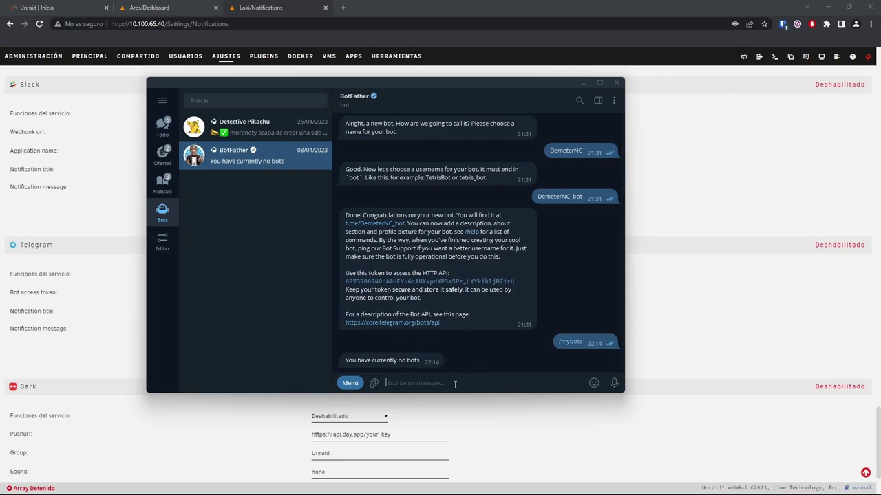
{"action": "scroll", "coordinate": [498, 284], "scroll_direction": "up", "scroll_amount": 3}
{"action": "scroll", "coordinate": [498, 278], "scroll_direction": "down", "scroll_amount": 3}
{"action": "type", "text": "/"}
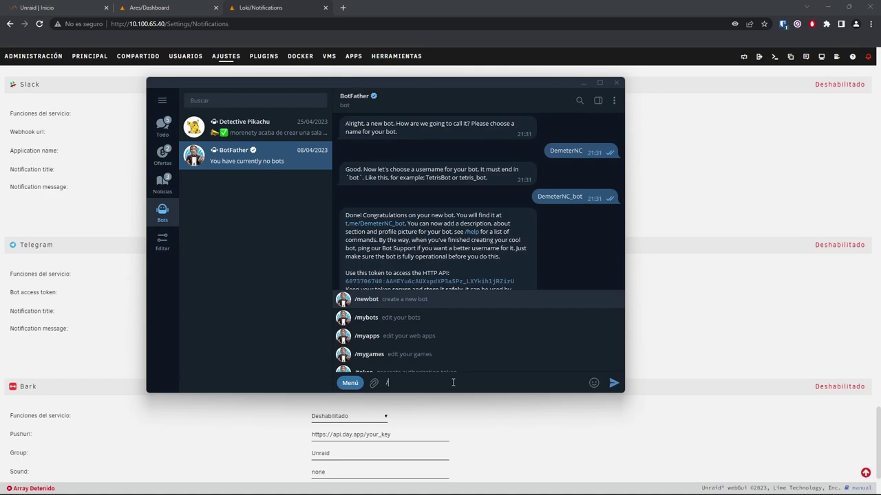
{"action": "type", "text": "new"}
{"action": "key", "text": "BackSpace"}
{"action": "key", "text": "BackSpace"}
{"action": "key", "text": "BackSpace"}
{"action": "key", "text": "Down"}
{"action": "key", "text": "Return"}
{"action": "type", "text": "/newbot"}
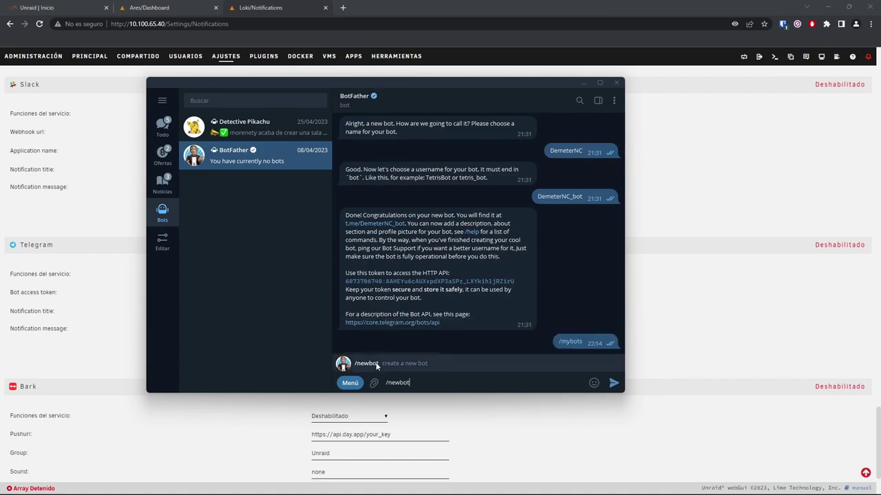
{"action": "key", "text": "BackSpace"}
{"action": "key", "text": "BackSpace"}
{"action": "key", "text": "BackSpace"}
{"action": "key", "text": "BackSpace"}
{"action": "key", "text": "BackSpace"}
{"action": "key", "text": "BackSpace"}
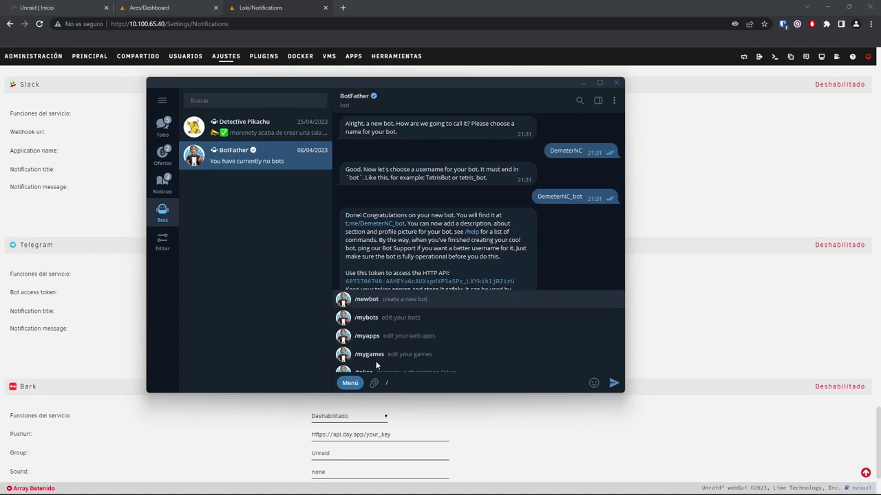
Look through BotFather's available commands and send /newbot to start creating a bot
{"action": "scroll", "coordinate": [439, 323], "scroll_direction": "down", "scroll_amount": 5}
{"action": "scroll", "coordinate": [445, 348], "scroll_direction": "down", "scroll_amount": 5}
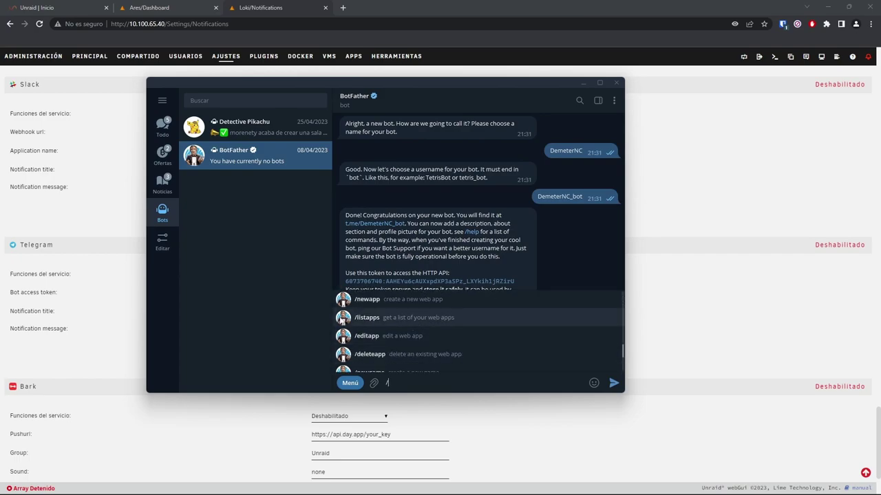
{"action": "scroll", "coordinate": [418, 346], "scroll_direction": "down", "scroll_amount": 3}
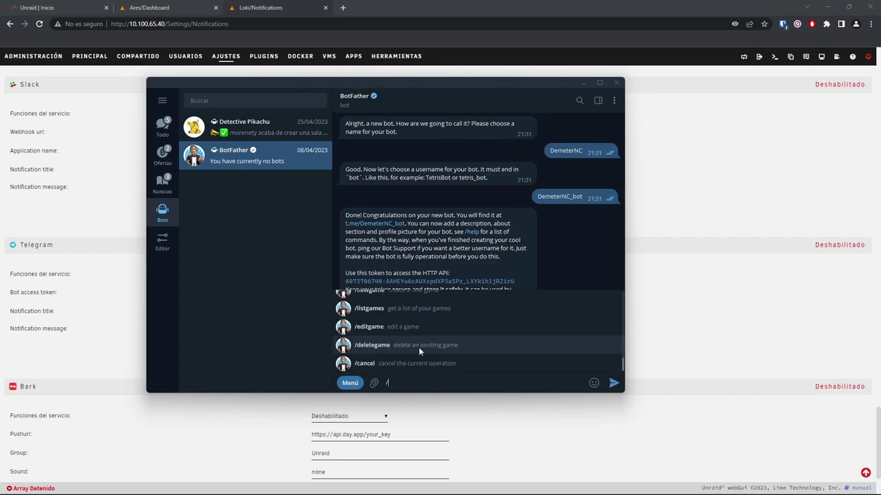
{"action": "scroll", "coordinate": [371, 363], "scroll_direction": "up", "scroll_amount": 10}
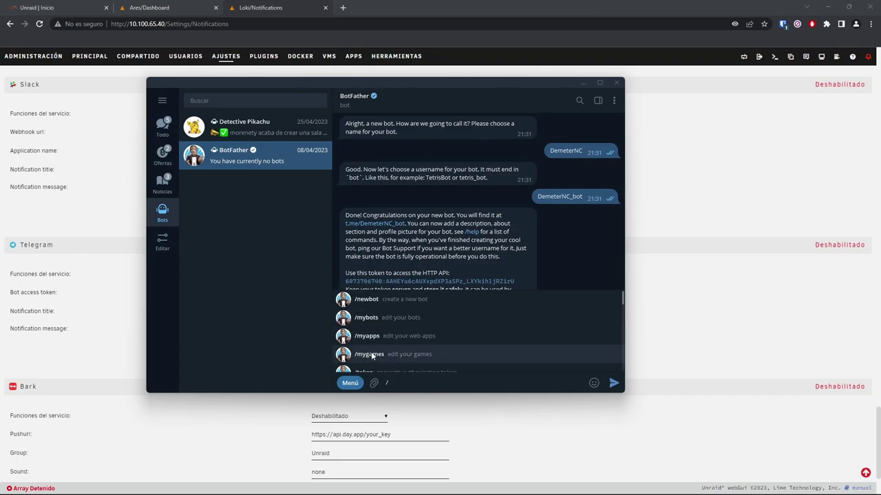
{"action": "type", "text": "mybots"}
{"action": "key", "text": "Return"}
{"action": "type", "text": "/newbot"}
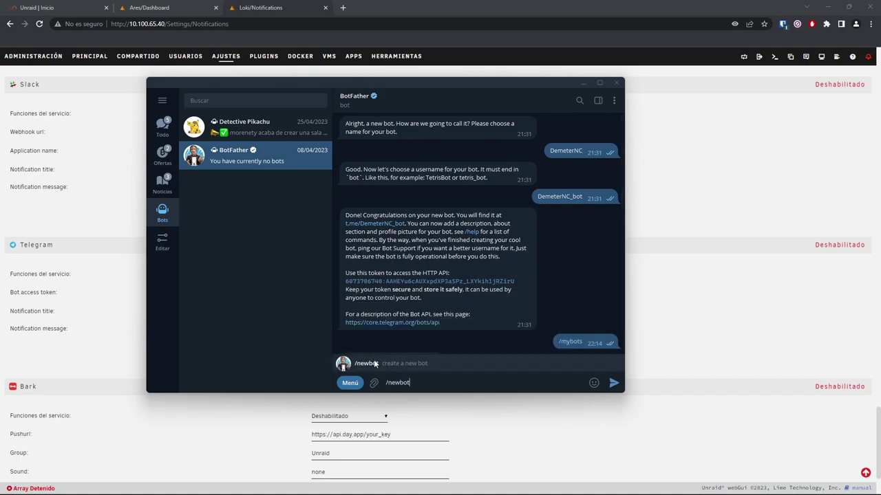
{"action": "left_click", "coordinate": [374, 359]}
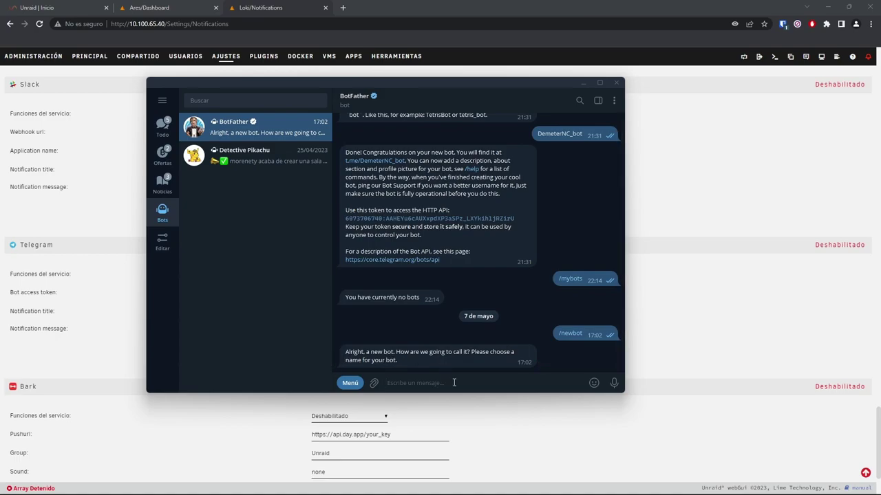
Name the new bot Loki_bot and enter loki_bot_bot as its username
{"action": "type", "text": "Loki_bot"}
{"action": "key", "text": "Return"}
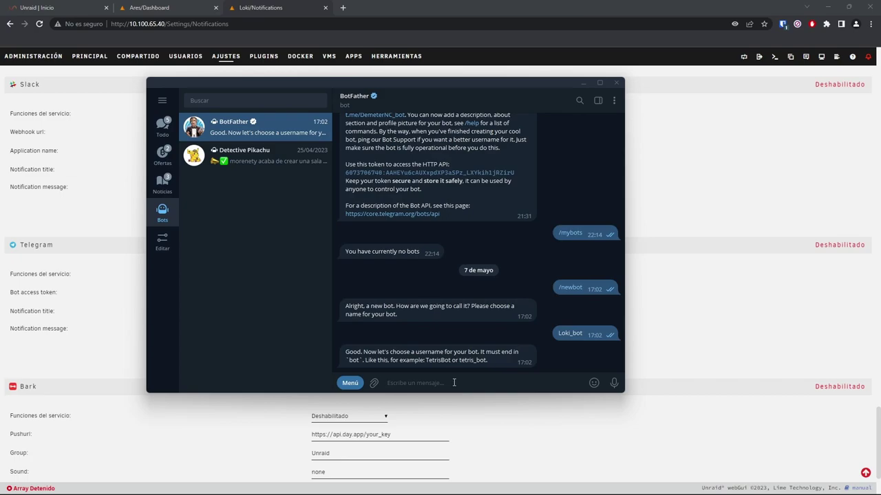
{"action": "type", "text": "loki_bot_bot"}
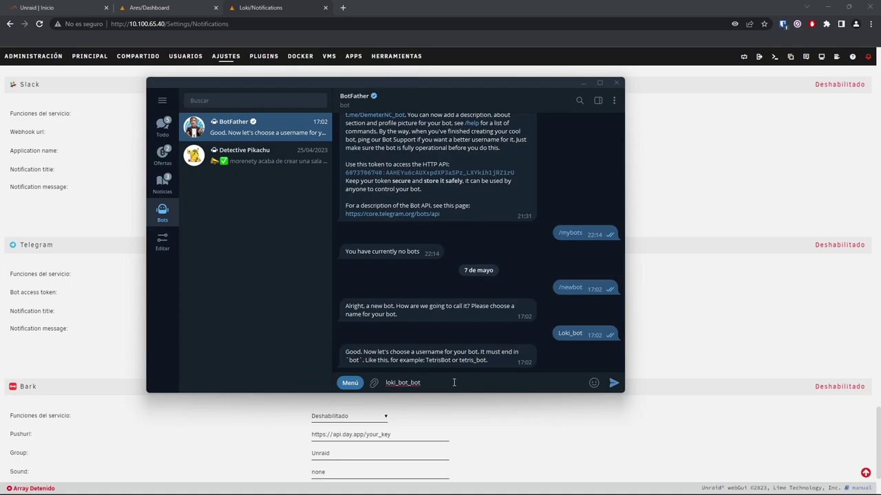